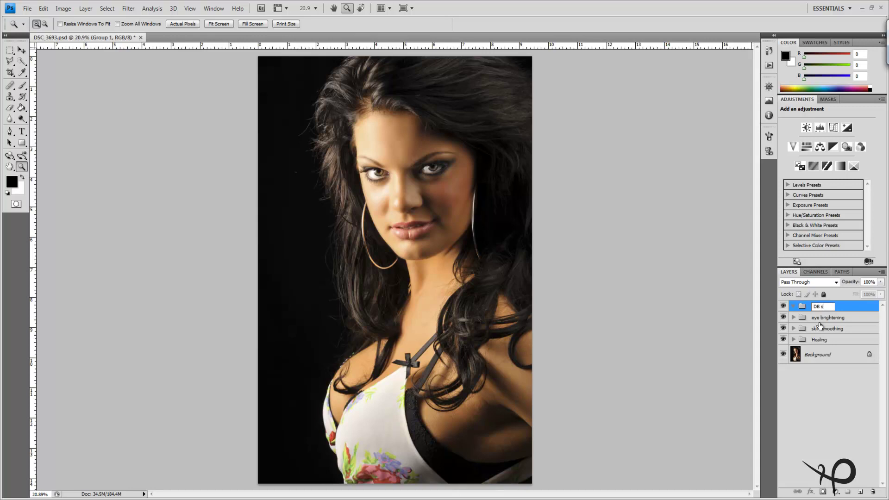
Step: Name the new layer group DB skin and add two Curves adjustment layers inside it
key("Return")
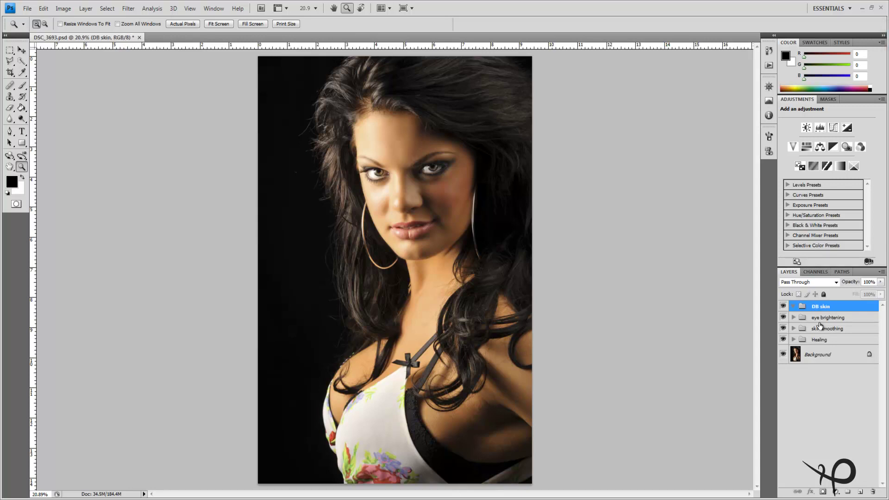
left_click(834, 129)
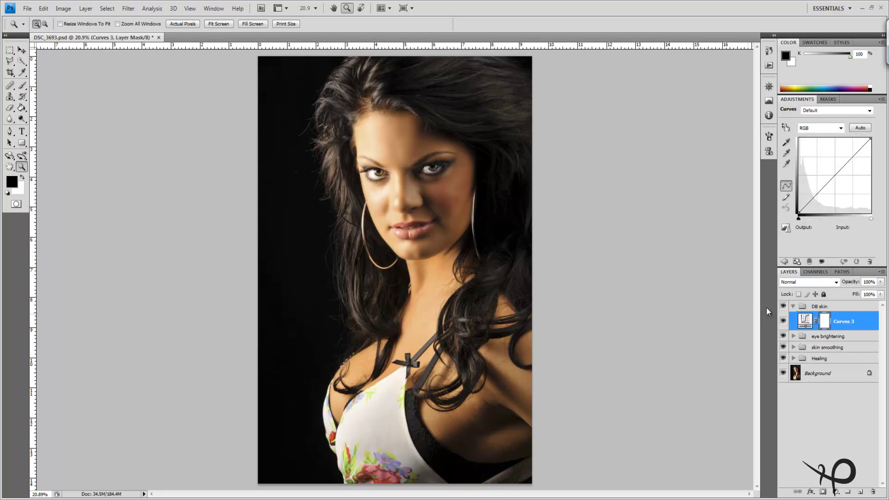
left_click(784, 263)
left_click(833, 129)
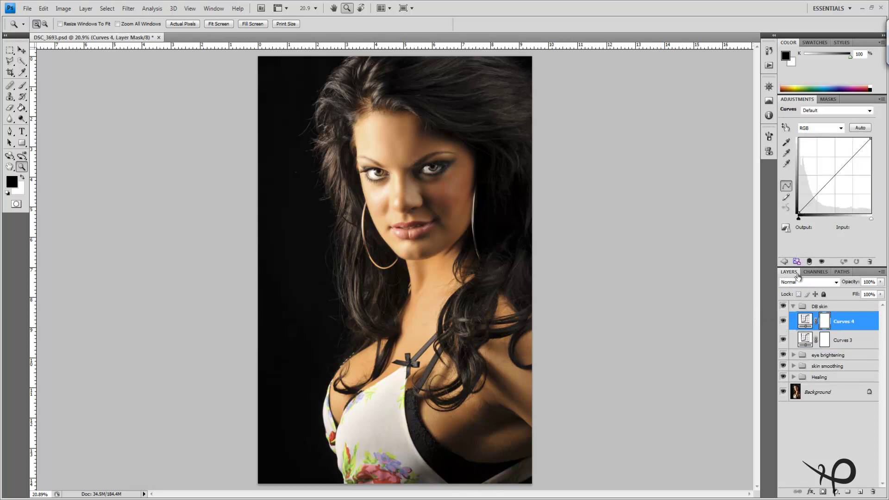
Step: Rename the lower Curves layer Darken and the upper Curves layer lighten
left_click(827, 345)
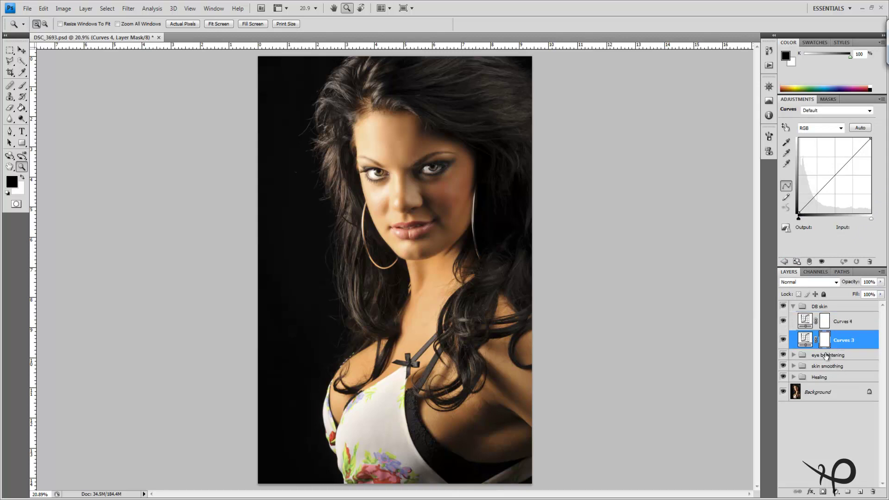
double_click(847, 343)
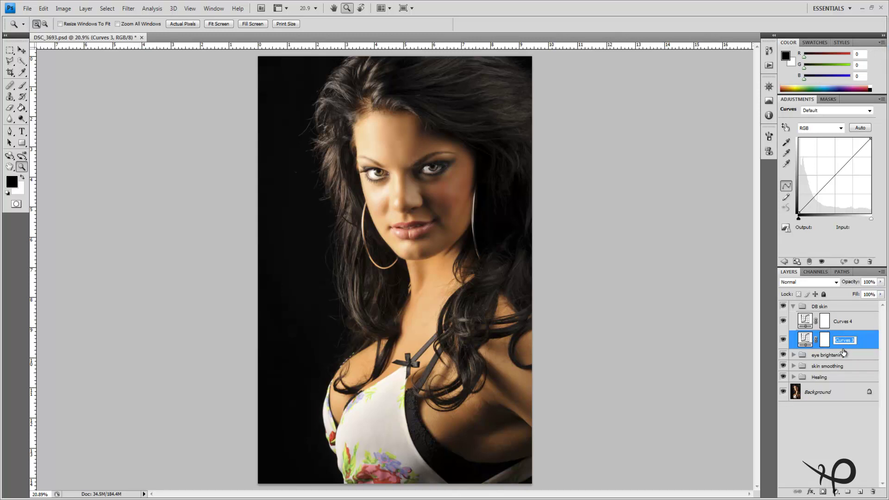
type("Darken")
key("Return")
double_click(843, 321)
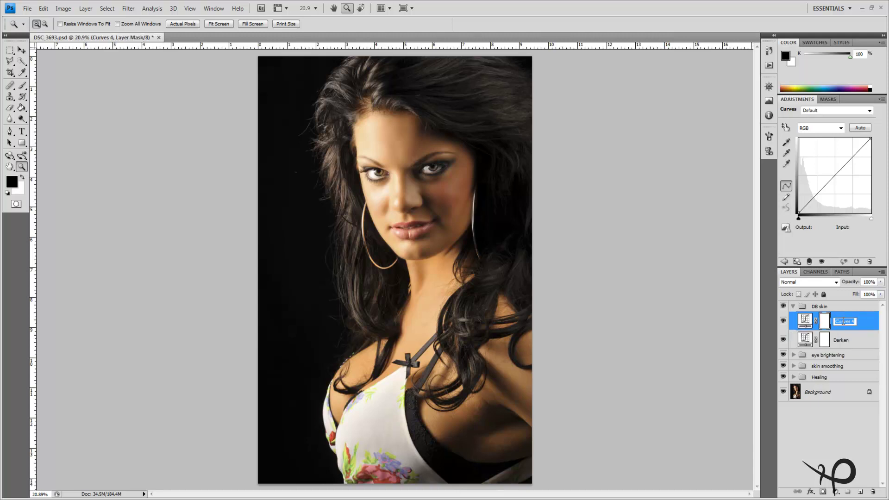
key("BackSpace")
type("lighten")
key("Return")
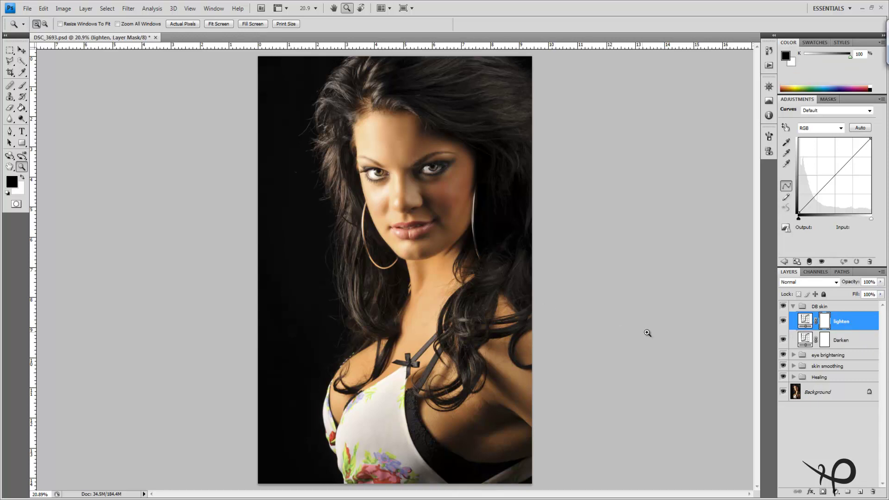
Step: Pull the Darken layer's curve down to input 158, output 97, and invert its mask to black
left_click(816, 345)
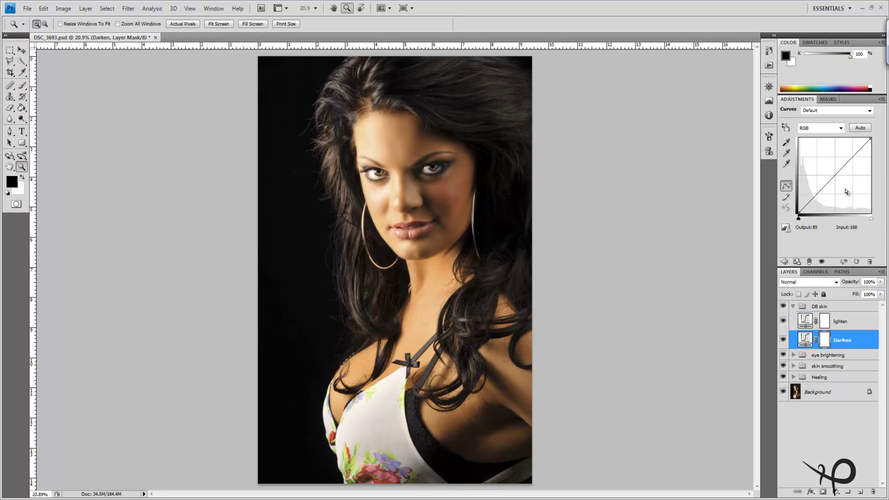
left_click_drag(835, 176, 844, 185)
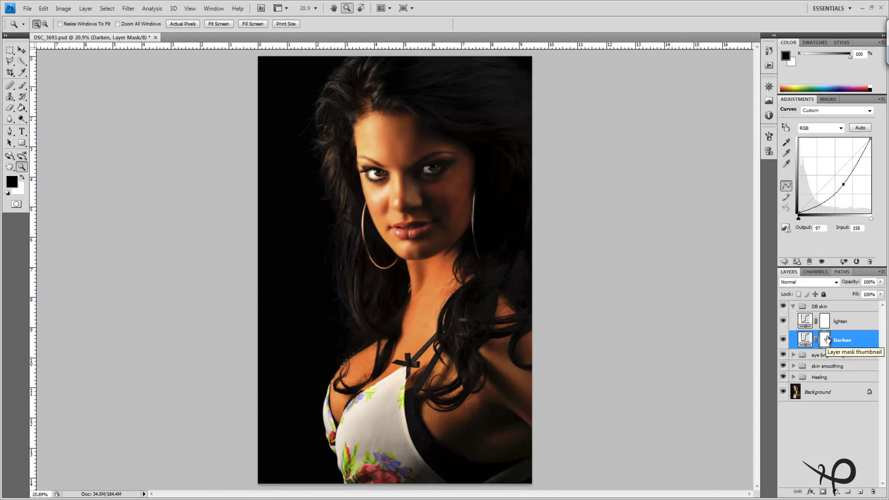
key("ctrl")
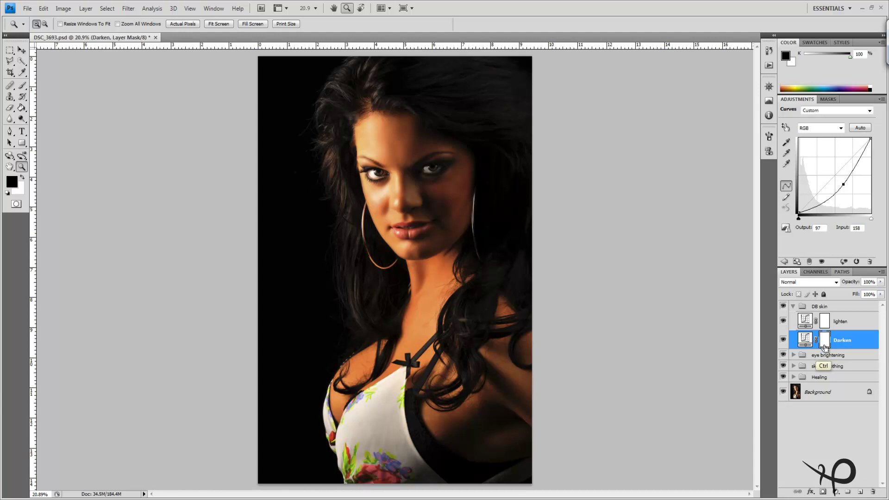
key("ctrl+i")
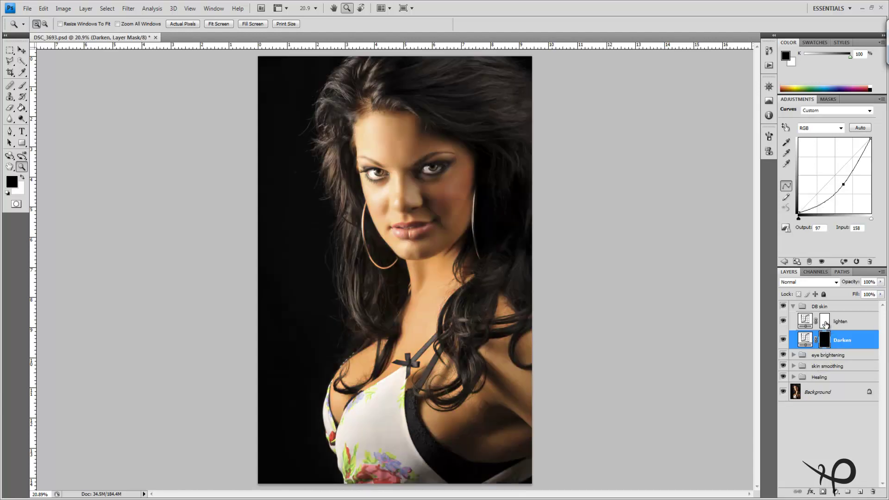
Step: Raise the lighten layer's curve to input 96, output 161, and invert its mask to black
left_click(842, 321)
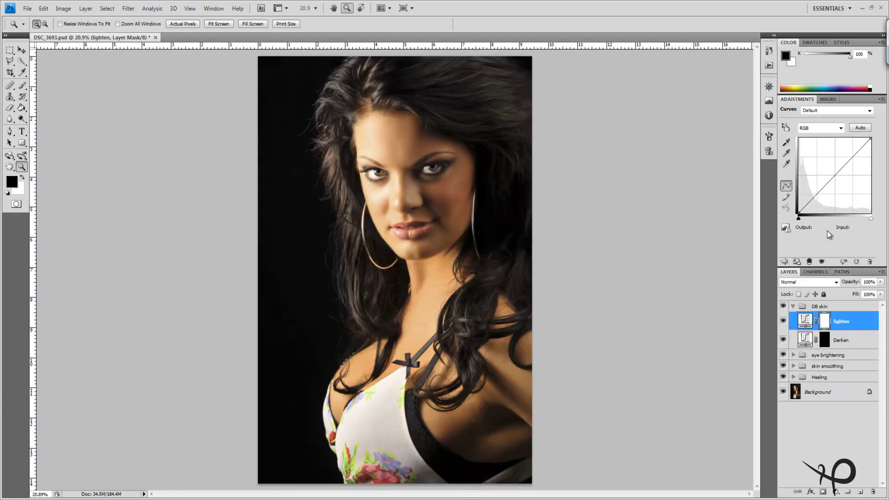
left_click(834, 176)
left_click_drag(835, 176, 826, 165)
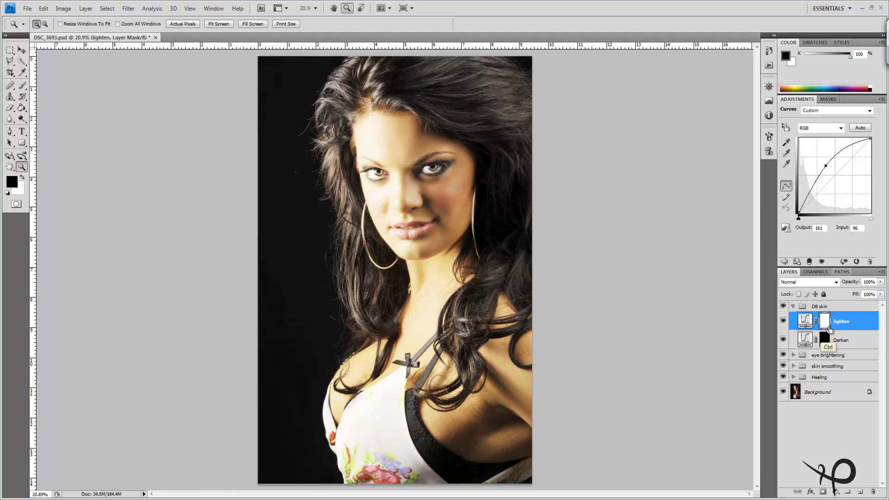
key("ctrl+i")
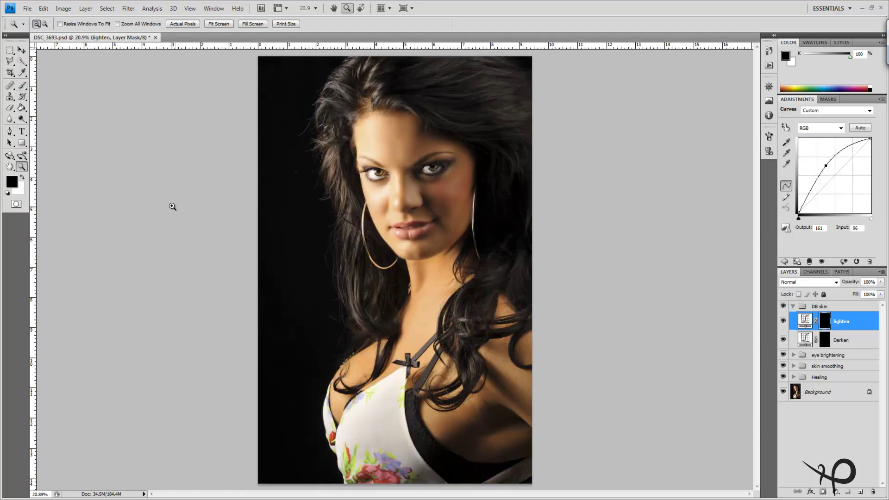
Step: Set up the Brush tool with white as the foreground color and 10% opacity
key("b")
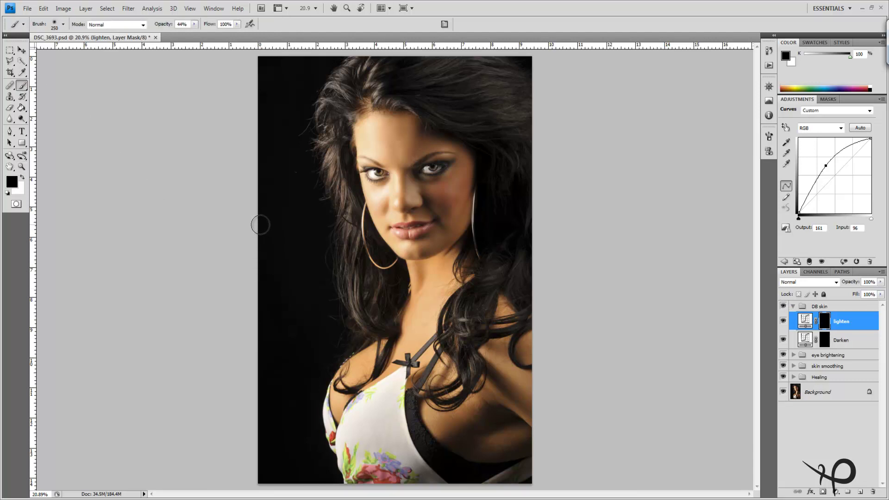
key("x")
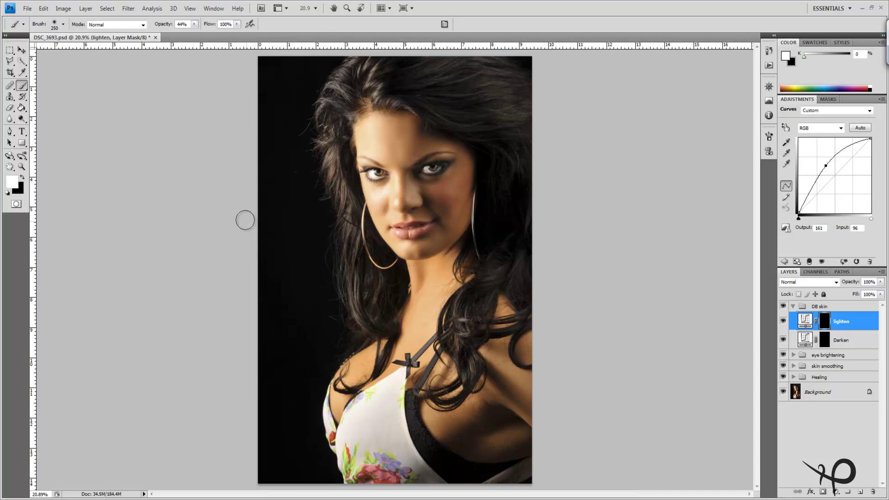
left_click(195, 24)
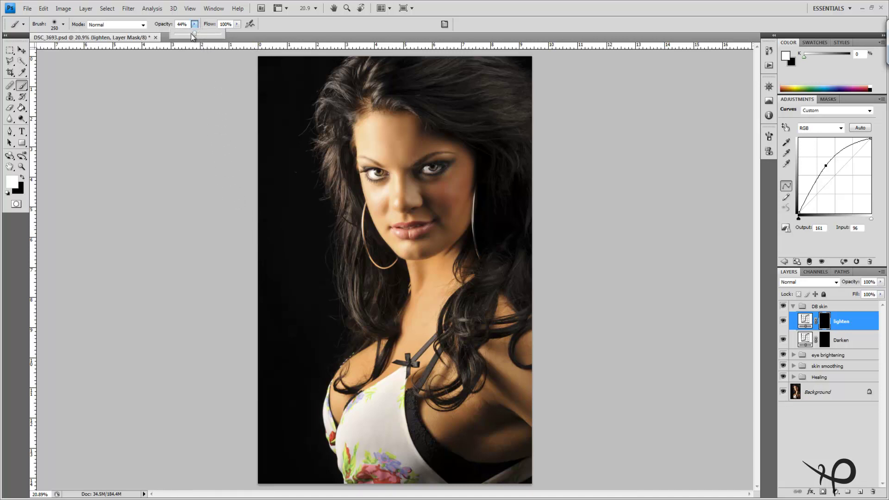
left_click_drag(188, 36, 181, 38)
Step: Reduce the soft brush to 100 px and paint on the lighten mask across the forehead toward its shaded side
left_click(22, 167)
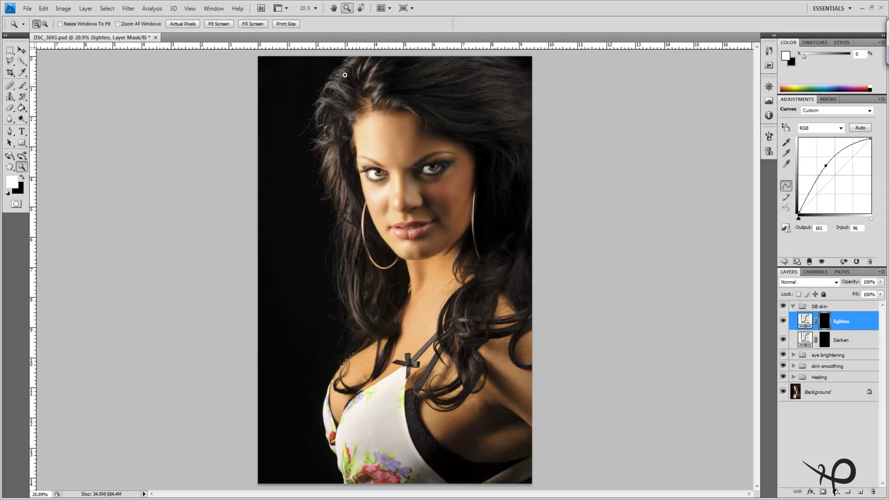
left_click(255, 27)
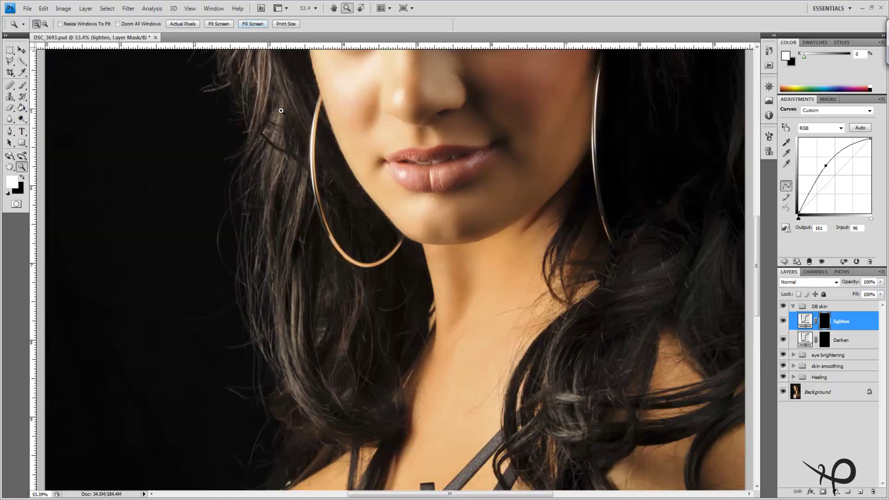
key("ctrl+0")
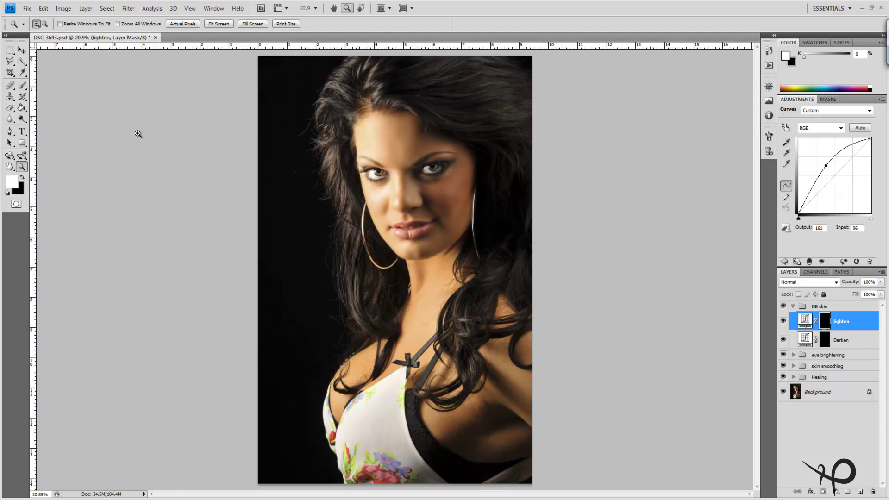
left_click(252, 24)
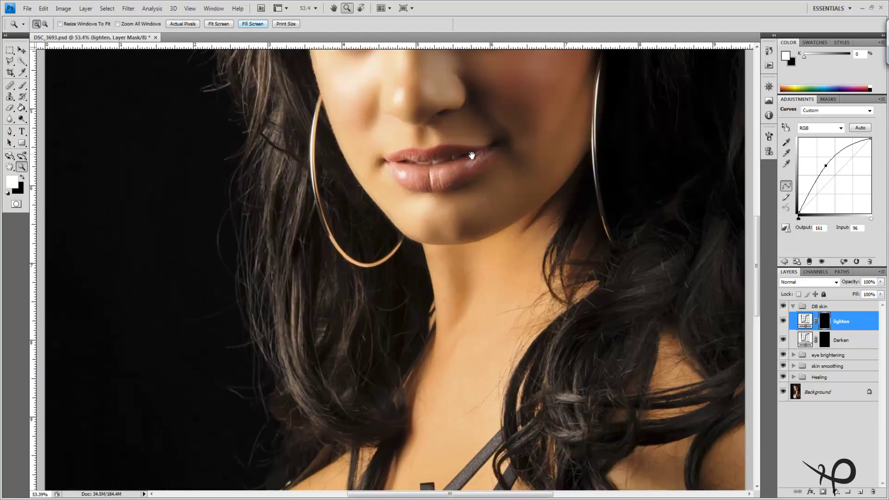
left_click_drag(404, 362, 415, 398)
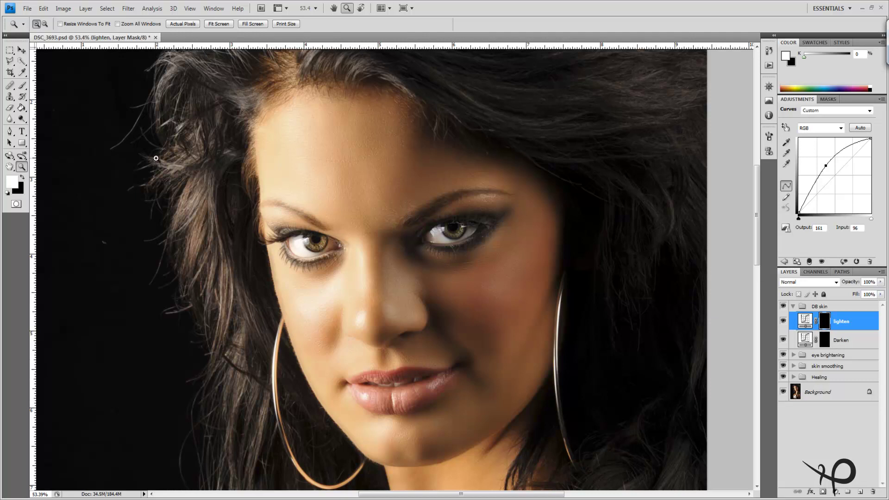
left_click(22, 85)
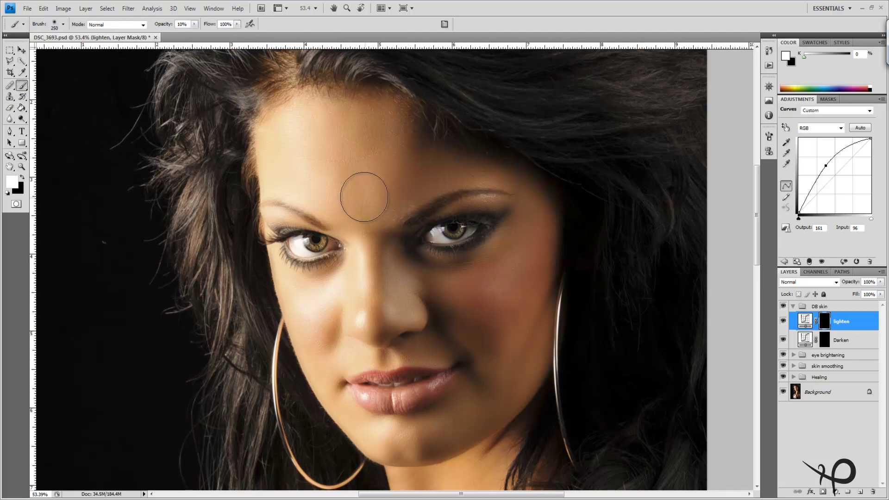
scroll(356, 181, "down", 1)
scroll(356, 181, "up", 3)
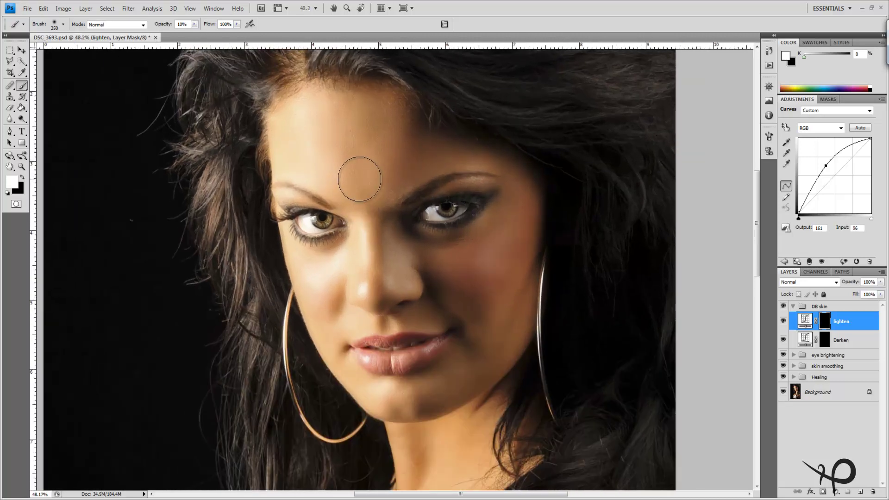
key("bracketleft")
key("bracketleft")
key("bracketleft")
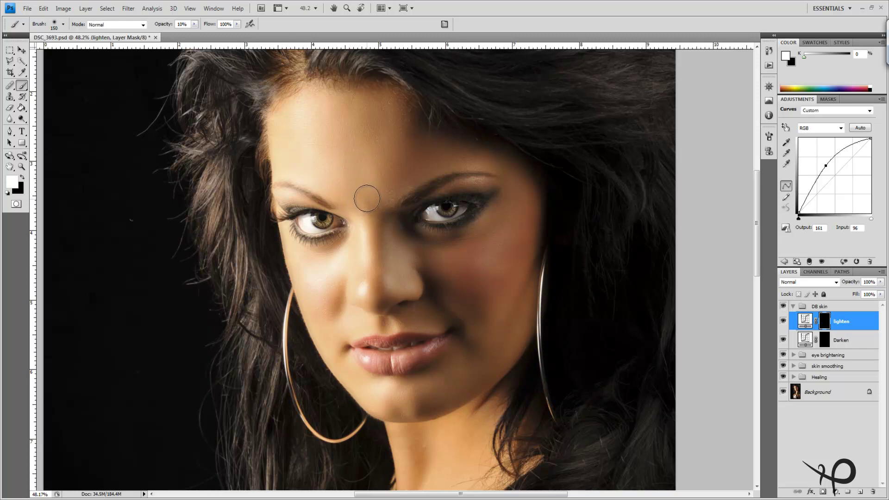
key("bracketleft")
key("bracketleft")
right_click(369, 160)
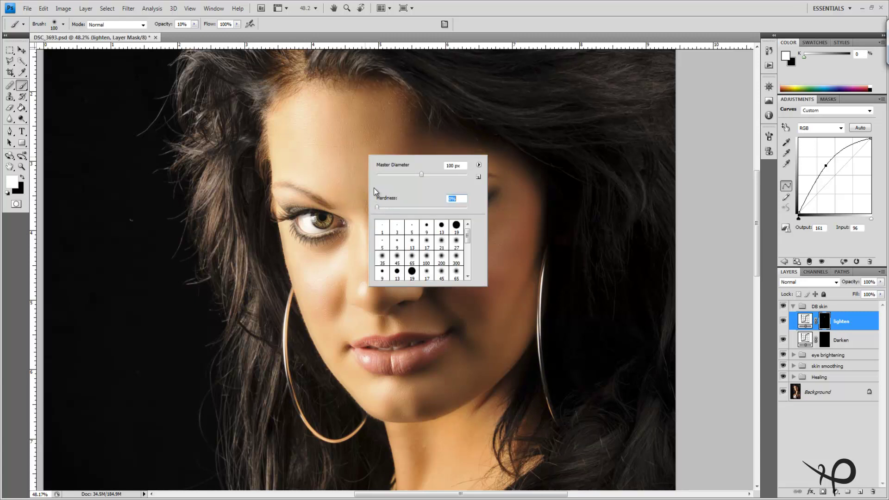
left_click(356, 183)
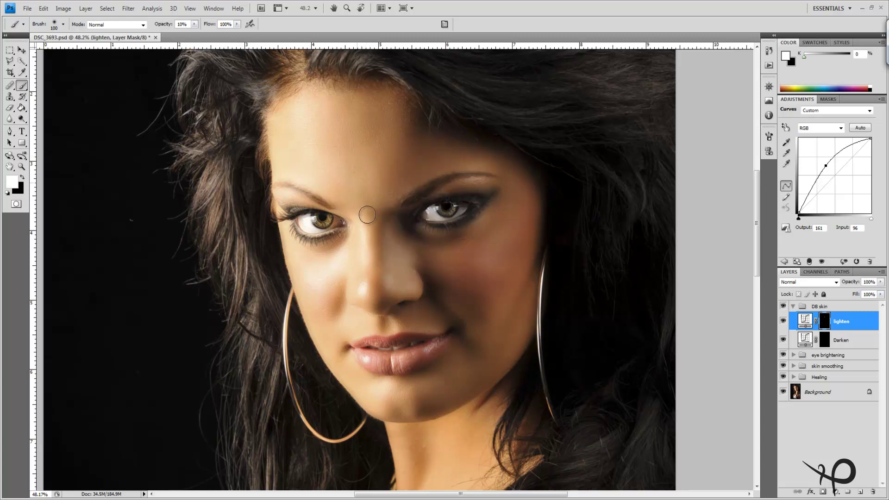
mouse_move(368, 143)
left_mouse_down()
mouse_move(368, 120)
mouse_move(368, 139)
mouse_move(377, 108)
mouse_move(381, 126)
mouse_move(367, 142)
mouse_move(339, 155)
mouse_move(328, 142)
mouse_move(373, 135)
mouse_move(378, 114)
mouse_move(365, 137)
mouse_move(379, 109)
mouse_move(386, 138)
mouse_move(353, 133)
mouse_move(364, 109)
mouse_move(355, 172)
mouse_move(345, 107)
mouse_move(374, 158)
mouse_move(406, 183)
mouse_move(353, 164)
mouse_move(363, 212)
mouse_move(361, 199)
mouse_move(385, 225)
mouse_move(363, 196)
mouse_move(388, 200)
mouse_move(382, 169)
mouse_move(393, 149)
mouse_move(415, 138)
mouse_move(451, 165)
left_mouse_up()
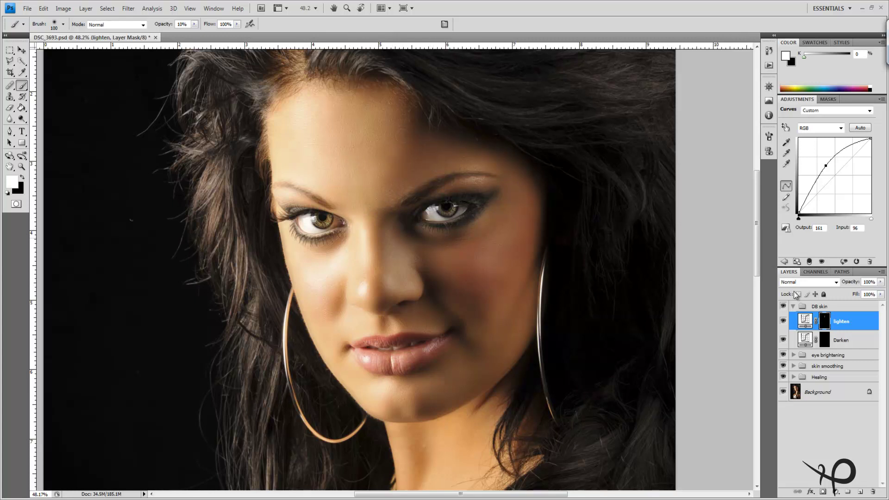
Step: Compare the face with the lighten layer hidden and shown to check the brushed areas
left_click(784, 322)
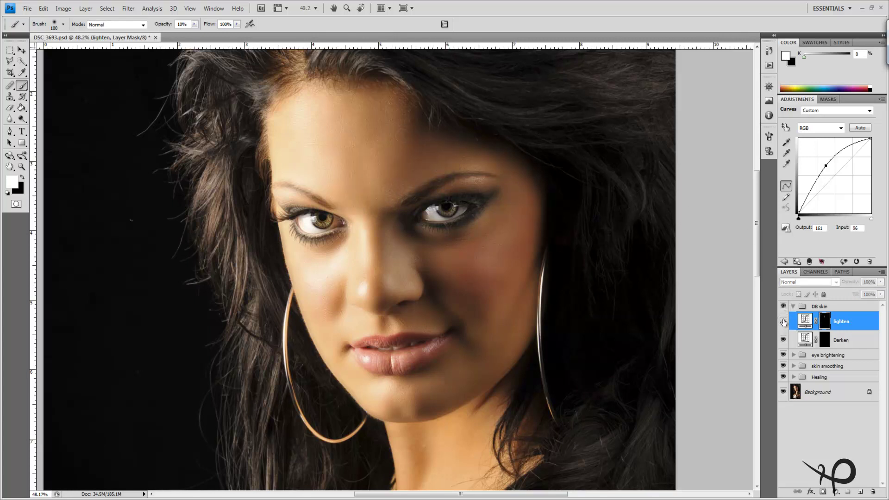
left_click(783, 321)
left_click(783, 321)
left_click(783, 322)
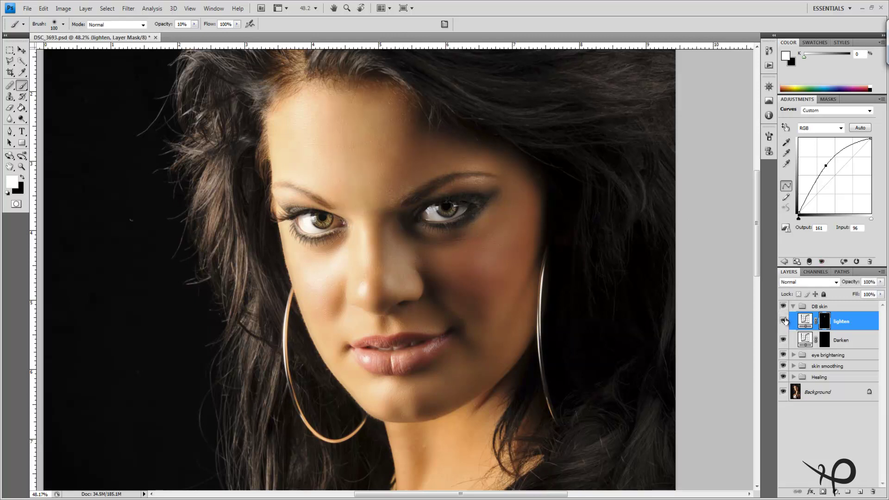
left_click(783, 321)
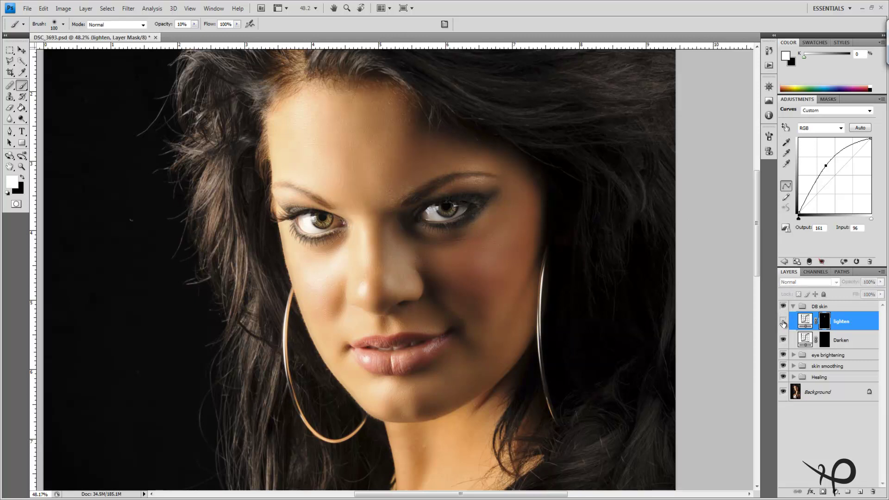
left_click(783, 322)
left_click(783, 321)
left_click(783, 321)
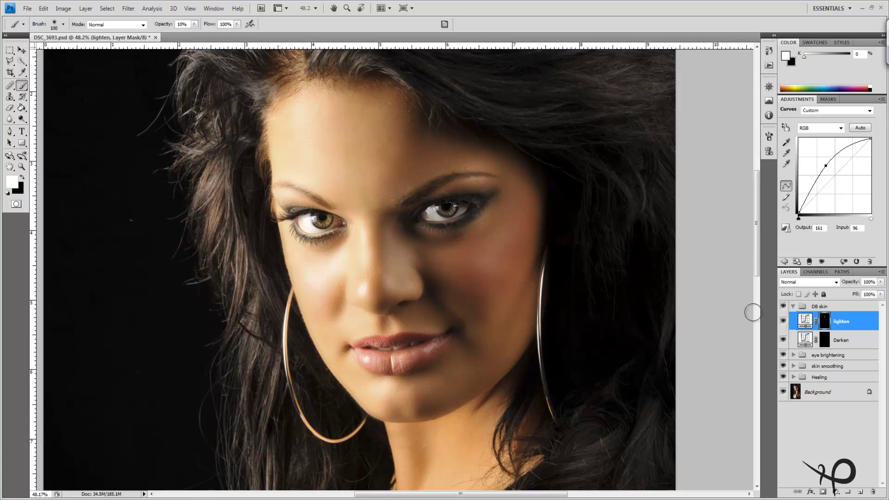
Step: Paint more strokes on the lighten mask over the middle of the forehead and down between the eyebrows
mouse_move(380, 154)
left_mouse_down()
mouse_move(397, 174)
mouse_move(385, 146)
mouse_move(398, 138)
mouse_move(403, 165)
mouse_move(384, 192)
mouse_move(368, 171)
left_mouse_up()
left_click_drag(391, 121, 402, 170)
mouse_move(401, 128)
left_mouse_down()
mouse_move(401, 172)
mouse_move(411, 156)
mouse_move(407, 138)
mouse_move(382, 199)
left_mouse_up()
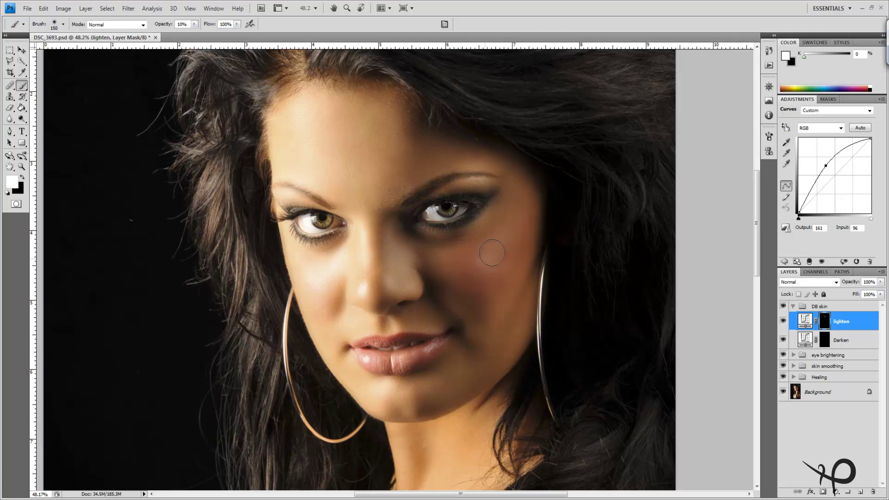
Step: Enlarge the brush and lighten the cheek on the shadowed side of the face
key("bracketright")
key("bracketright")
key("bracketright")
mouse_move(497, 249)
left_mouse_down()
mouse_move(528, 296)
mouse_move(489, 278)
mouse_move(496, 244)
mouse_move(478, 303)
mouse_move(484, 261)
mouse_move(519, 238)
mouse_move(475, 267)
left_mouse_up()
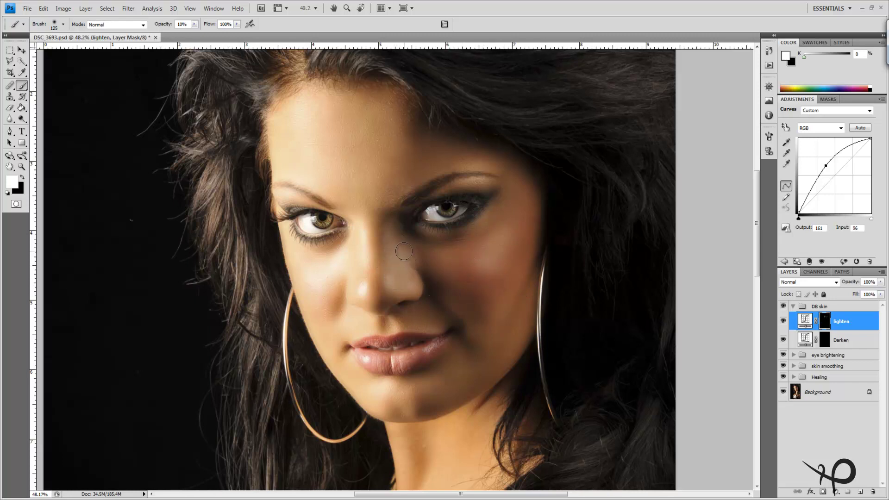
Step: Adjust the brush to 125 px and lighten the area from beside the nose to below the shaded eye
key("bracketleft")
key("bracketleft")
key("bracketleft")
key("bracketright")
key("bracketright")
left_click_drag(419, 238, 467, 258)
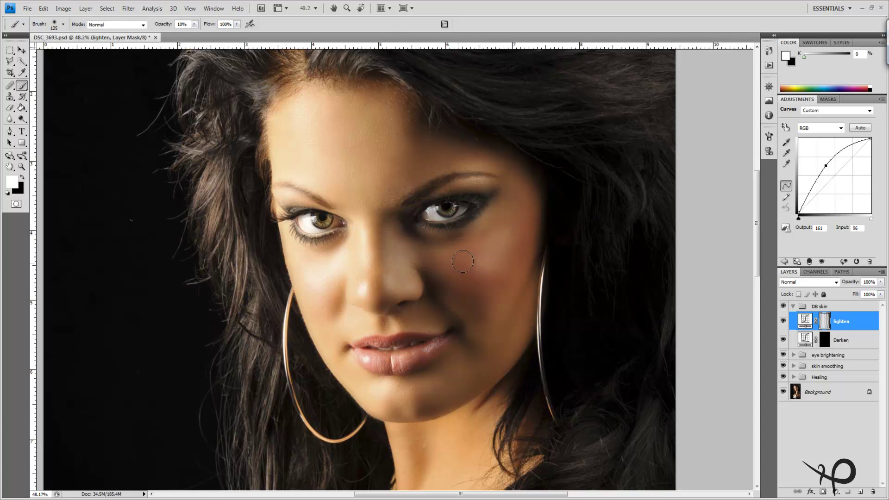
Step: Lighten the skin between the nose bridge and the shaded eye, and compare the face with the lighten layer hidden and shown
mouse_move(419, 239)
left_mouse_down()
mouse_move(399, 229)
mouse_move(422, 253)
mouse_move(391, 228)
mouse_move(420, 258)
mouse_move(397, 224)
left_mouse_up()
left_click(783, 322)
left_click(783, 321)
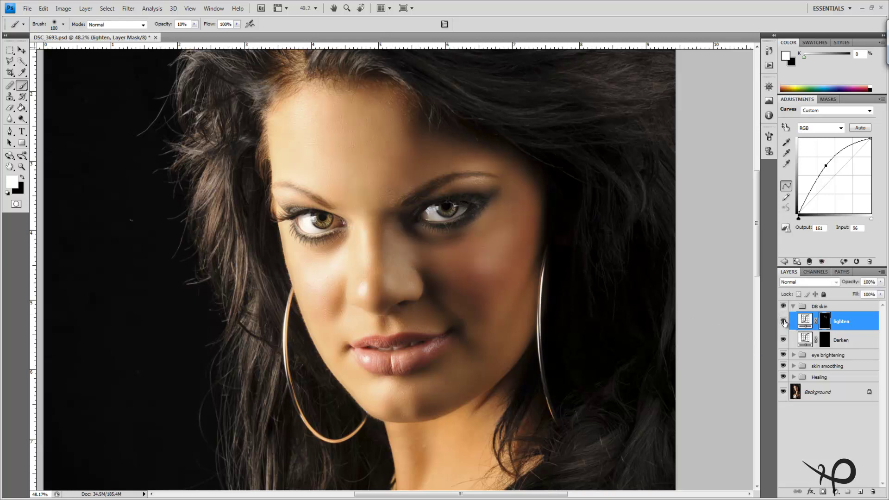
left_click(783, 322)
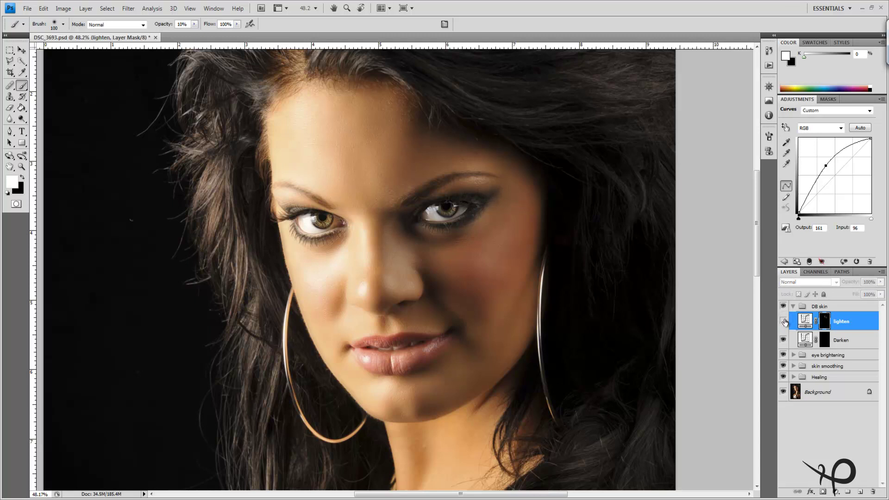
left_click(784, 321)
left_click(786, 320)
left_click(786, 319)
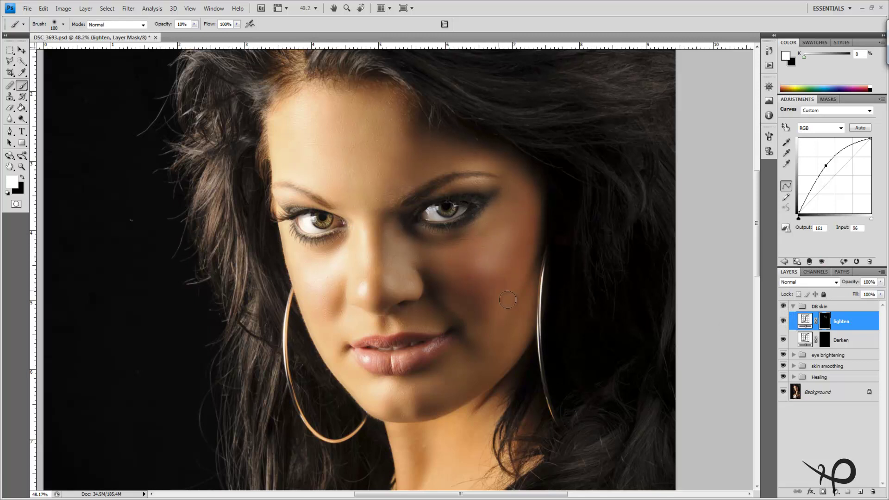
Step: Lighten the outer part of the shadowed cheek, and use a 70 px brush to lighten the fold from beside the nose to the mouth corner
left_click_drag(500, 256, 513, 259)
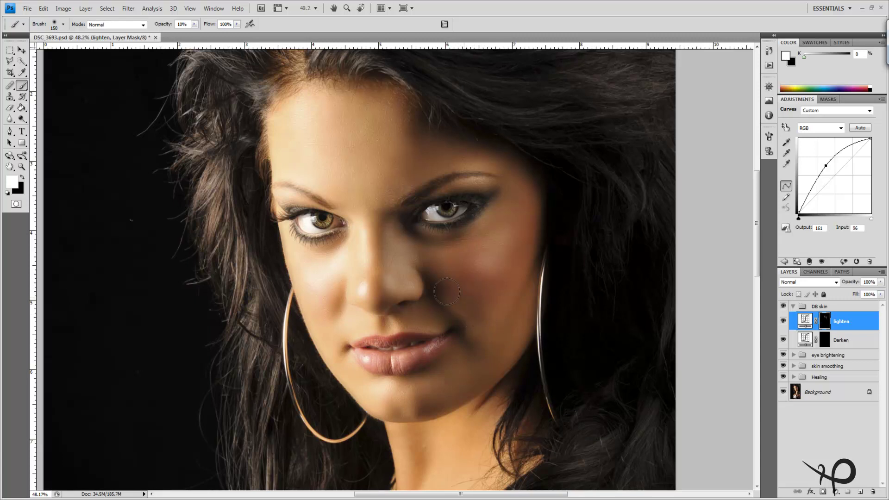
key("bracketleft")
key("bracketleft")
key("bracketleft")
key("bracketleft")
left_click_drag(464, 336, 451, 315)
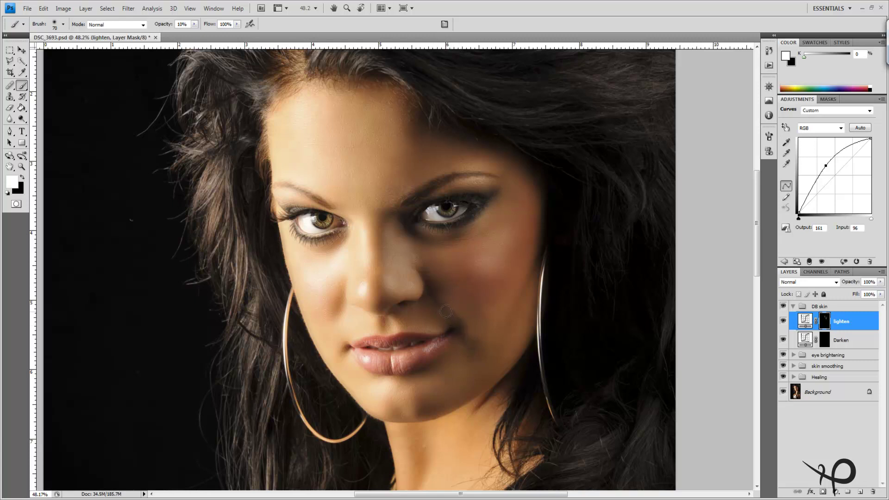
left_click_drag(431, 301, 451, 332)
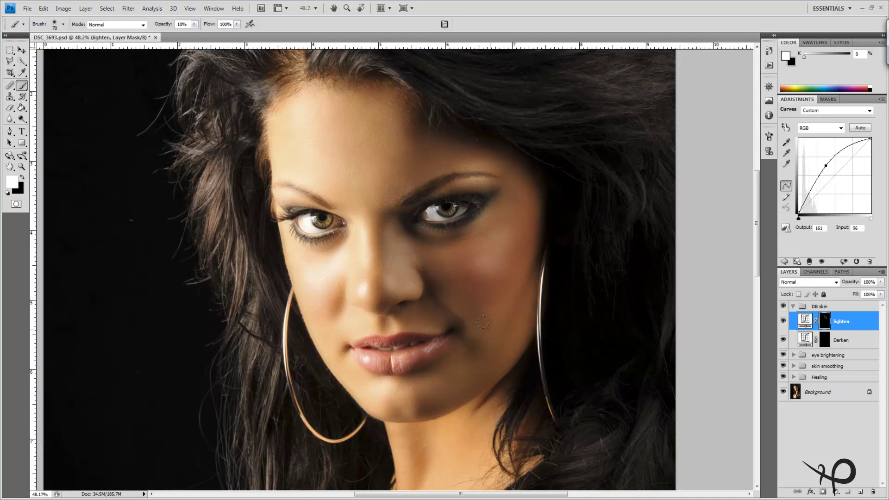
Step: View the mouth at 100% and use a 50 px brush on the lighten mask to brighten the highlights of the lower lip
double_click(22, 167)
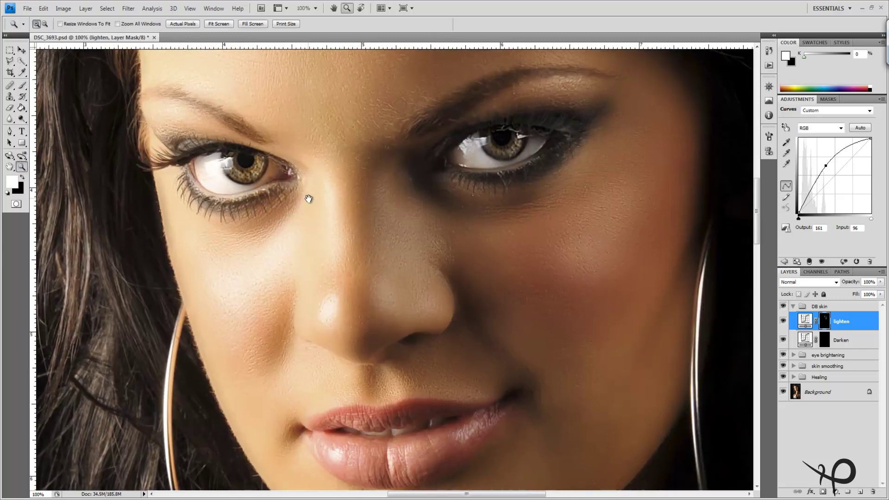
left_click_drag(374, 376, 398, 184)
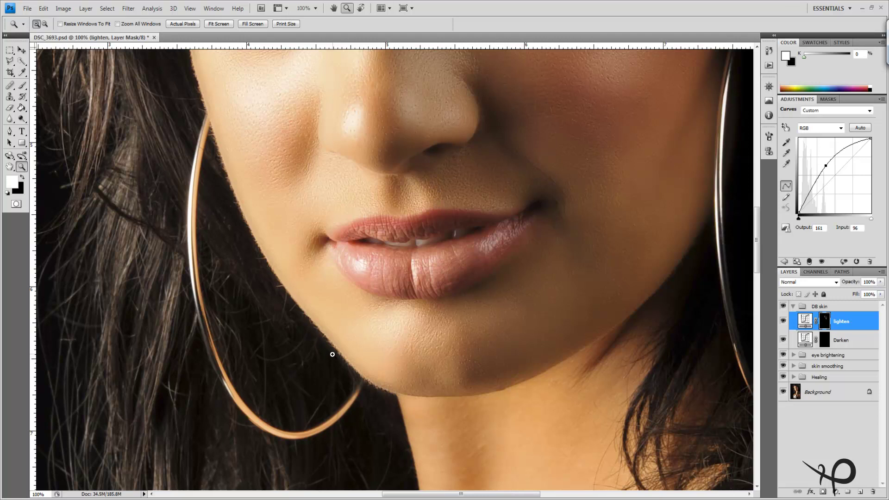
key("b")
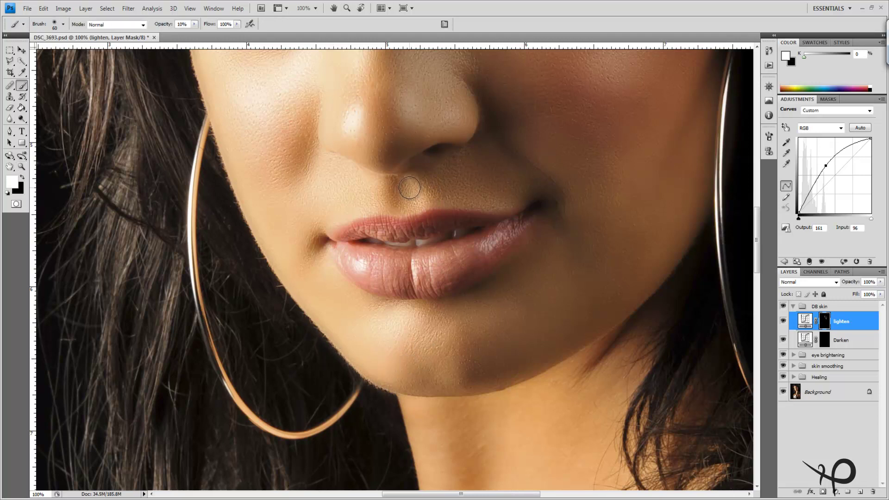
key("bracketleft")
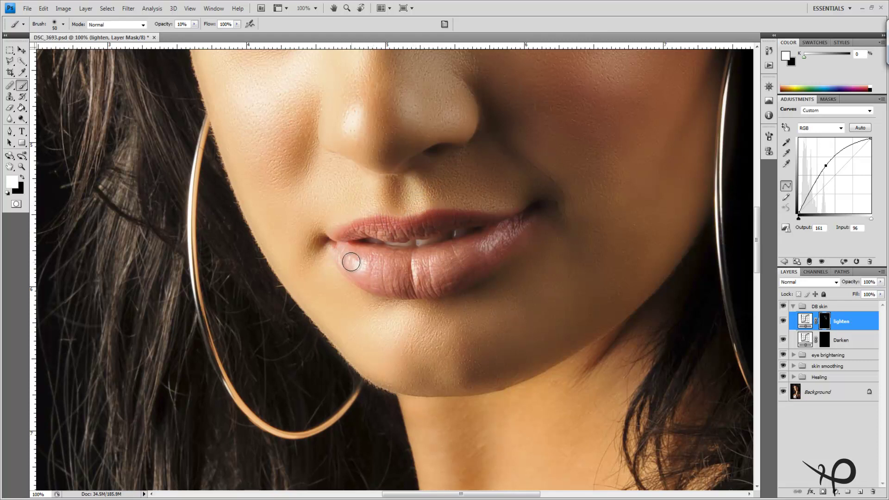
mouse_move(351, 262)
left_mouse_down()
mouse_move(370, 268)
mouse_move(356, 262)
left_mouse_up()
mouse_move(423, 271)
left_mouse_down()
mouse_move(388, 268)
mouse_move(462, 261)
mouse_move(506, 233)
mouse_move(426, 259)
mouse_move(354, 255)
mouse_move(437, 264)
left_mouse_up()
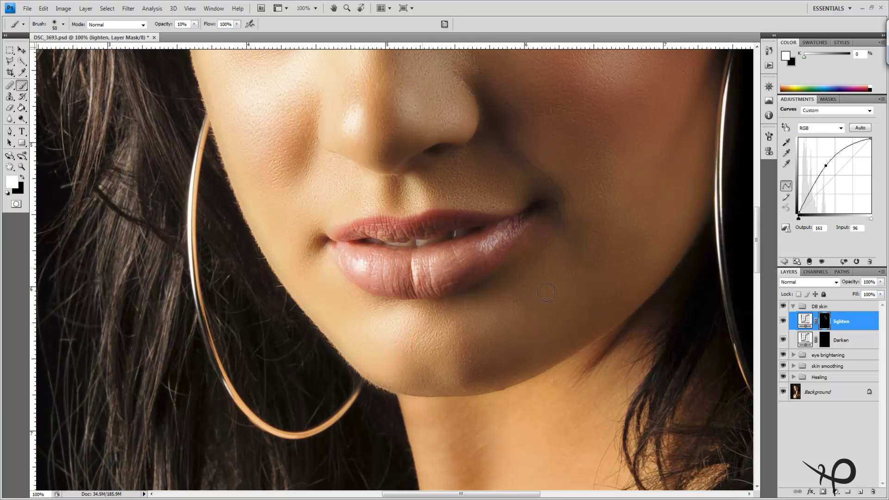
Step: On the Darken mask, deepen the edges of the lips with a small brush of 25 to 40 px
left_click(827, 345)
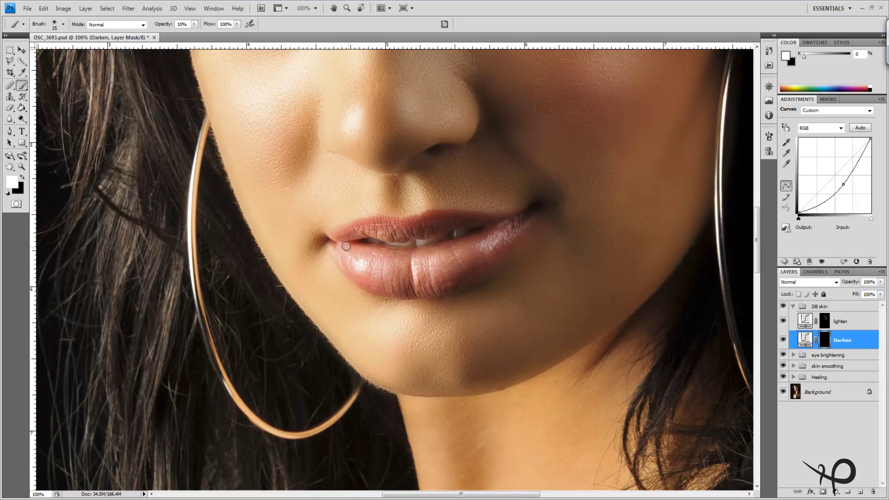
key("bracketright")
key("bracketright")
key("bracketright")
Step: With a 60 px brush, lighten the chin on the lighten mask and deepen the chin's shadow on the Darken mask
key("alt+bracketright")
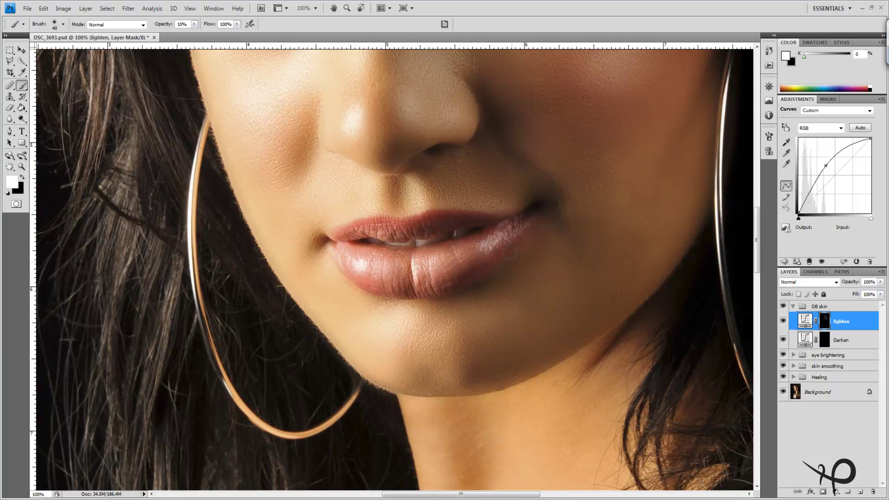
key("bracketright")
key("bracketright")
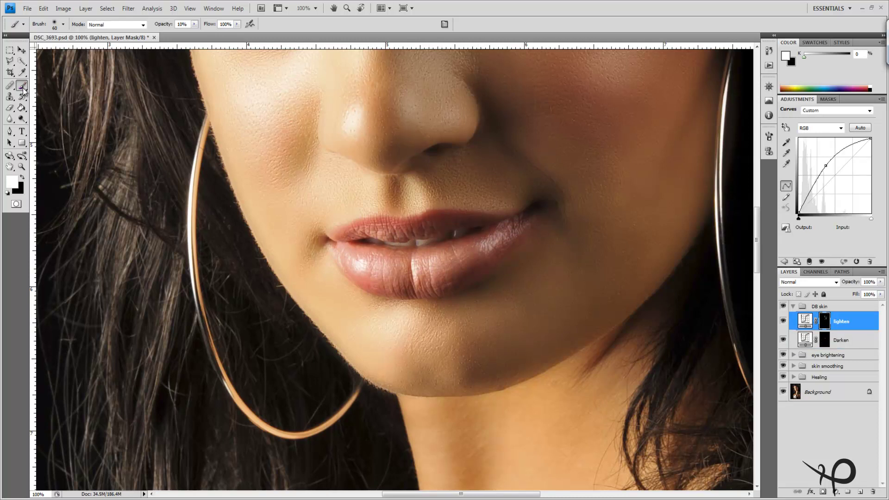
mouse_move(424, 368)
left_mouse_down()
mouse_move(434, 401)
mouse_move(421, 373)
left_mouse_up()
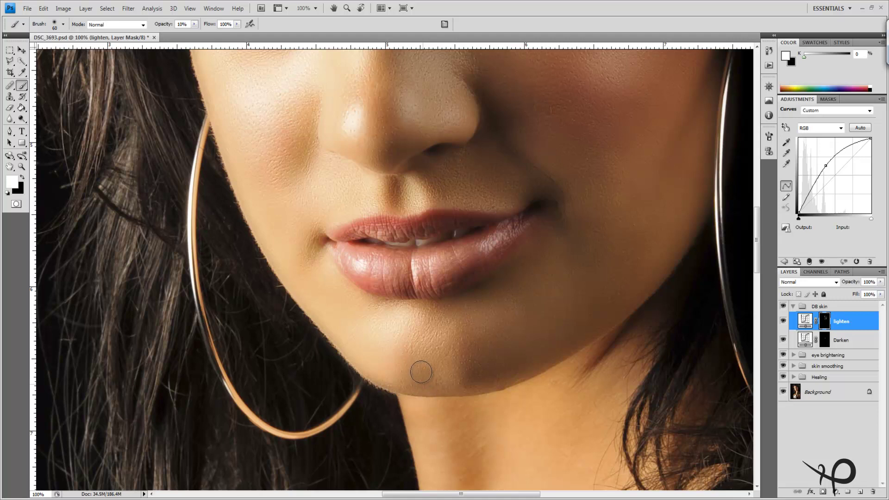
left_click(828, 342)
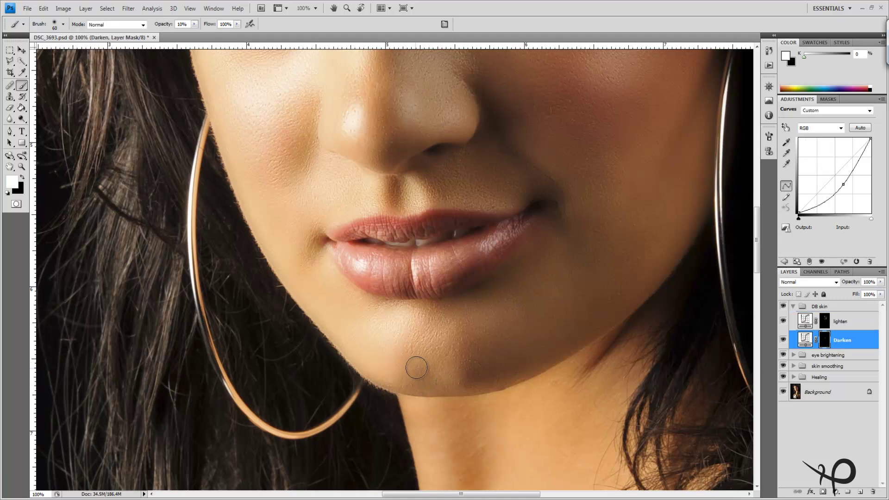
mouse_move(418, 364)
left_mouse_down()
mouse_move(419, 389)
mouse_move(432, 375)
mouse_move(420, 382)
mouse_move(422, 368)
mouse_move(443, 408)
mouse_move(422, 360)
mouse_move(424, 372)
mouse_move(465, 393)
mouse_move(488, 383)
mouse_move(483, 370)
mouse_move(507, 405)
mouse_move(428, 379)
mouse_move(427, 352)
mouse_move(438, 393)
mouse_move(426, 339)
mouse_move(430, 378)
mouse_move(452, 410)
left_mouse_up()
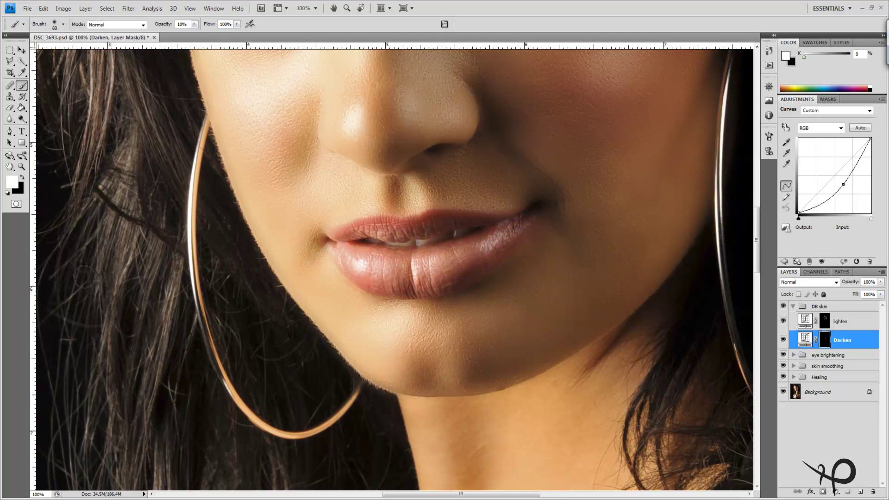
Step: Return to the whole face and lighten the lower part of the shadowed cheek on the lighten mask, enlarging the brush to 125 px
left_click(21, 167)
left_click(250, 25)
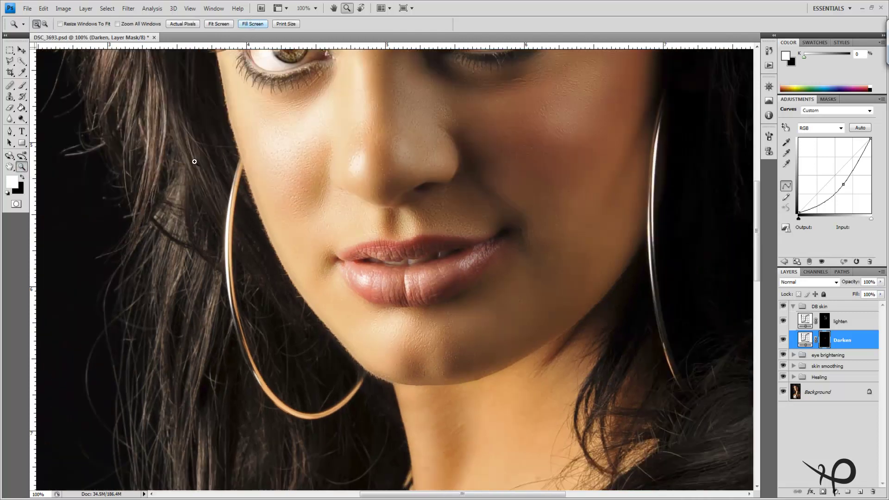
left_click_drag(442, 191, 396, 373)
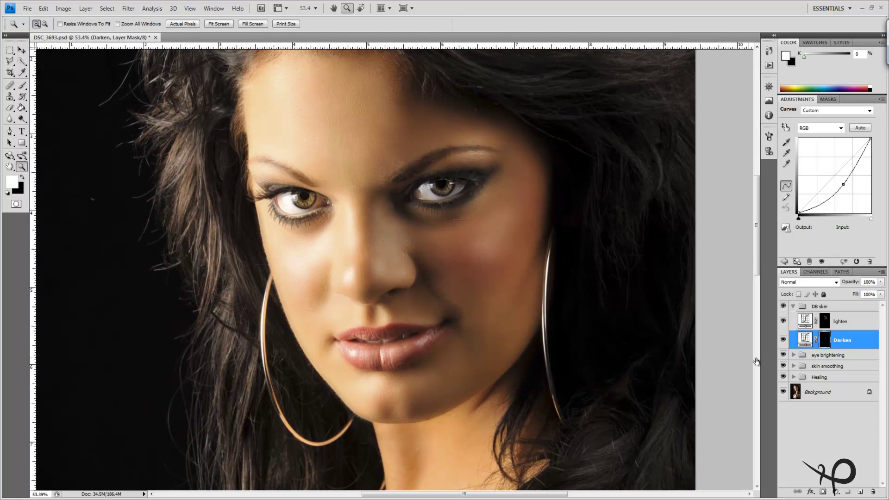
left_click(824, 321)
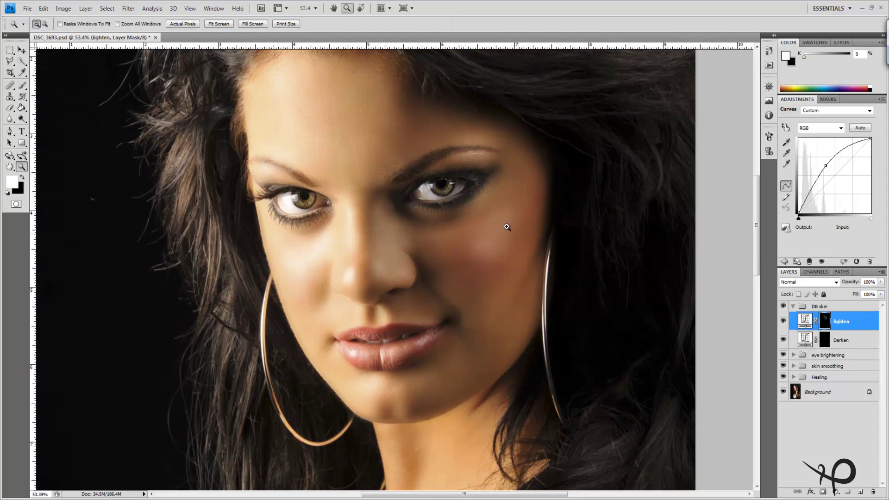
key("b")
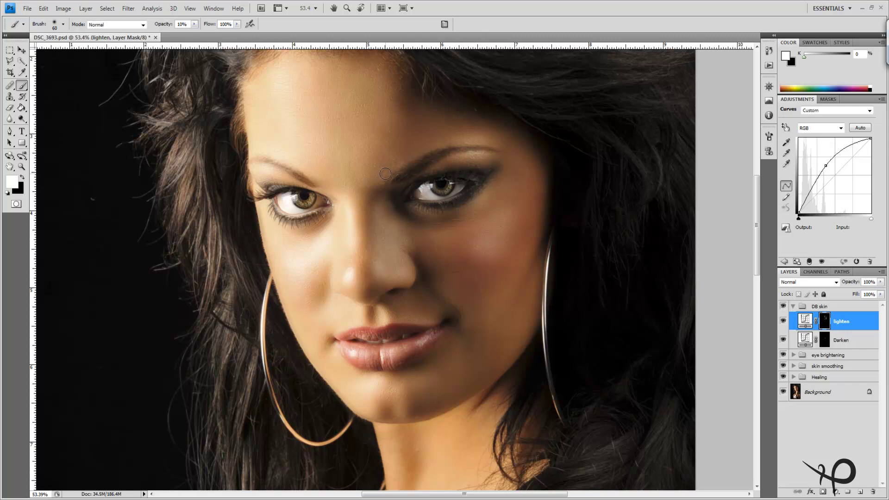
key("bracketright")
key("bracketright")
key("bracketright")
left_click_drag(395, 227, 442, 294)
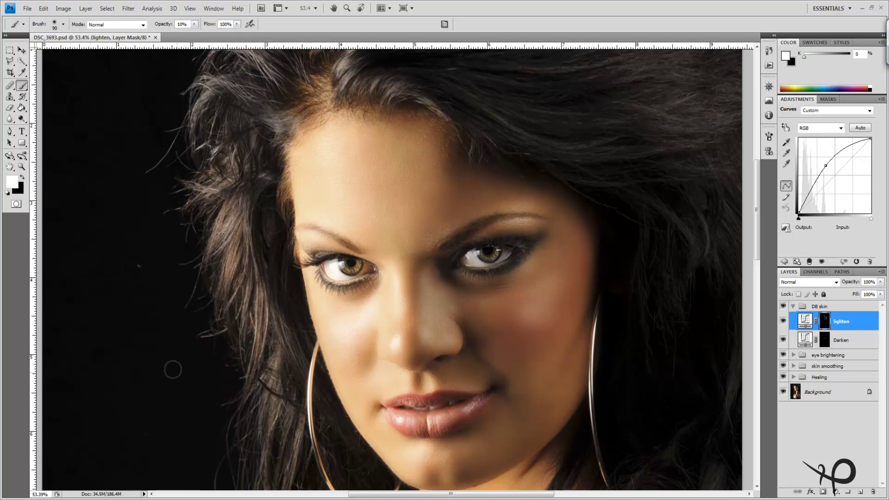
left_click_drag(393, 314, 303, 273)
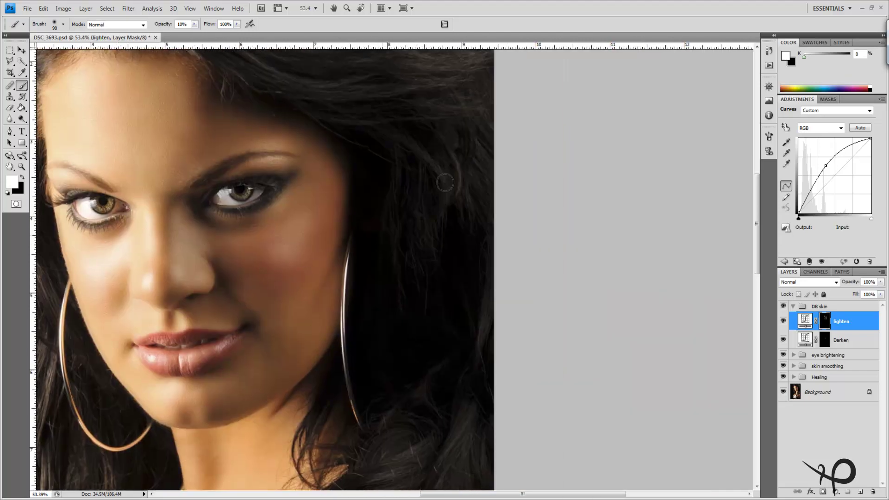
mouse_move(430, 177)
left_mouse_down()
mouse_move(450, 260)
mouse_move(598, 318)
mouse_move(651, 250)
left_mouse_up()
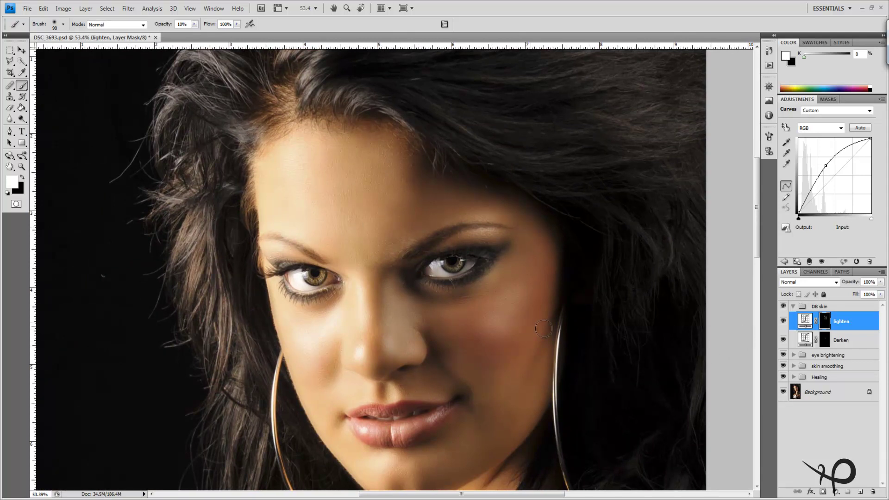
left_click_drag(464, 347, 476, 241)
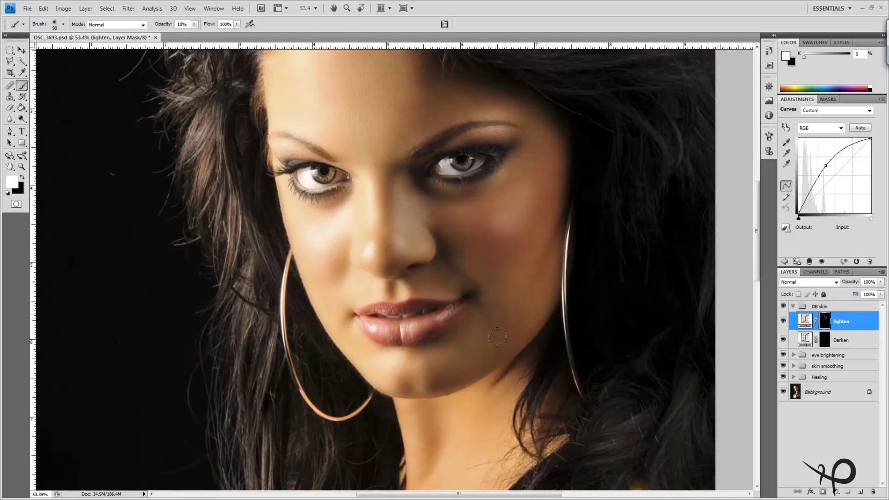
mouse_move(527, 290)
left_mouse_down()
mouse_move(549, 241)
mouse_move(539, 291)
mouse_move(554, 237)
mouse_move(541, 303)
mouse_move(527, 278)
mouse_move(552, 252)
mouse_move(522, 294)
mouse_move(498, 264)
left_mouse_up()
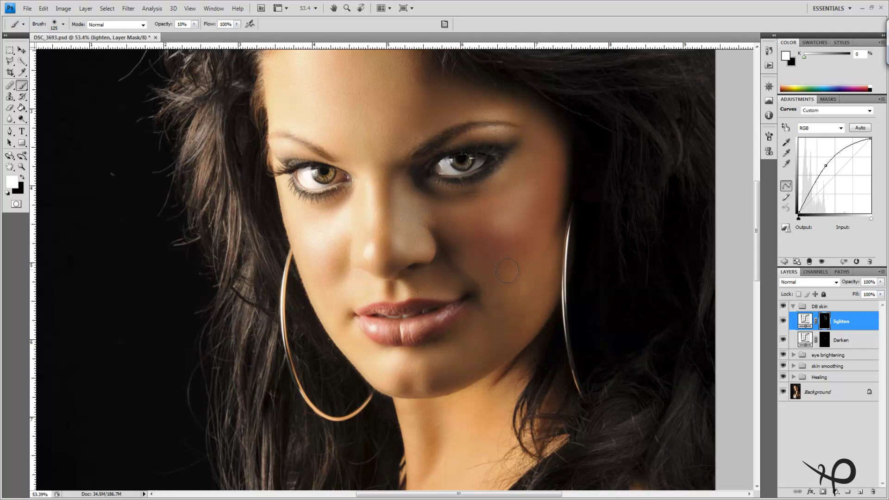
Step: On the Darken mask, darken the shaded outer edge of the face, and use a 45 px brush to darken around both eyes and brows
left_click(831, 341)
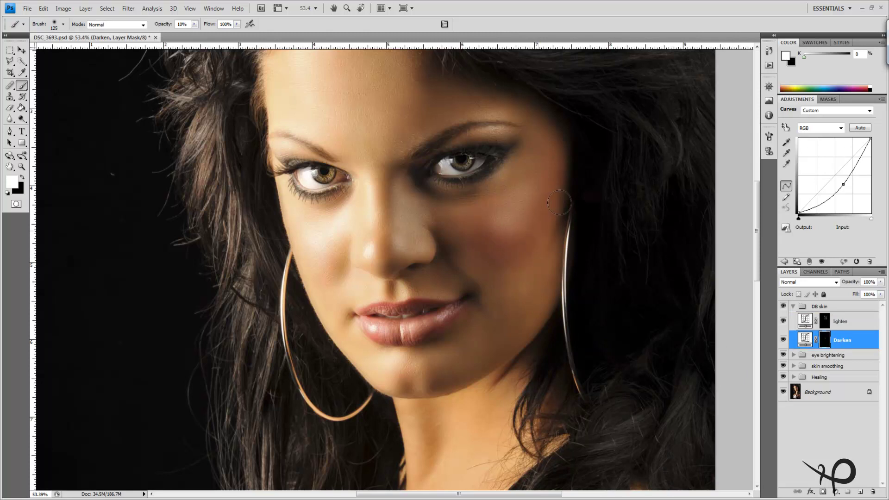
mouse_move(562, 192)
left_mouse_down()
mouse_move(568, 141)
mouse_move(554, 185)
mouse_move(564, 210)
mouse_move(579, 171)
left_mouse_up()
left_click_drag(474, 151, 498, 170)
left_click_drag(290, 160, 295, 159)
mouse_move(307, 199)
left_mouse_down()
mouse_move(292, 183)
mouse_move(309, 192)
mouse_move(299, 189)
left_mouse_up()
mouse_move(361, 196)
left_mouse_down()
mouse_move(287, 160)
mouse_move(268, 136)
mouse_move(326, 155)
mouse_move(274, 137)
mouse_move(308, 146)
left_mouse_up()
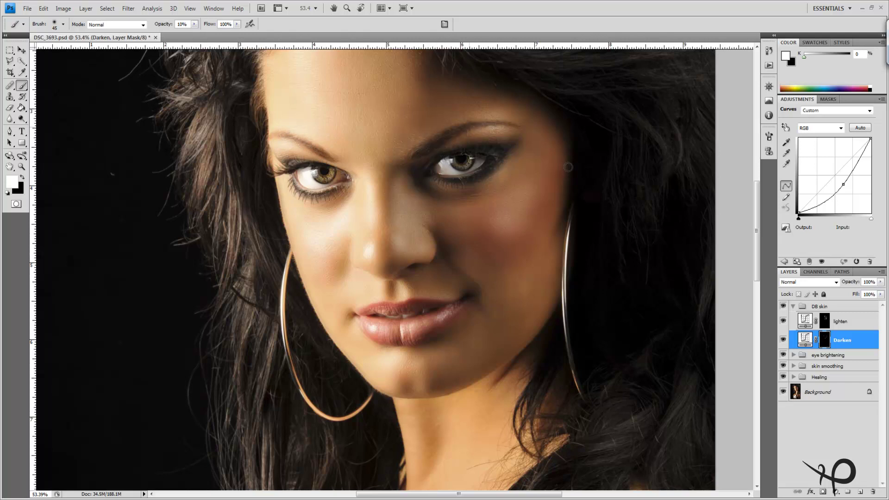
left_click_drag(516, 143, 494, 159)
Step: Enlarge the brush to 100 px and darken the shadow on the neck below the chin
left_click_drag(415, 388, 389, 131)
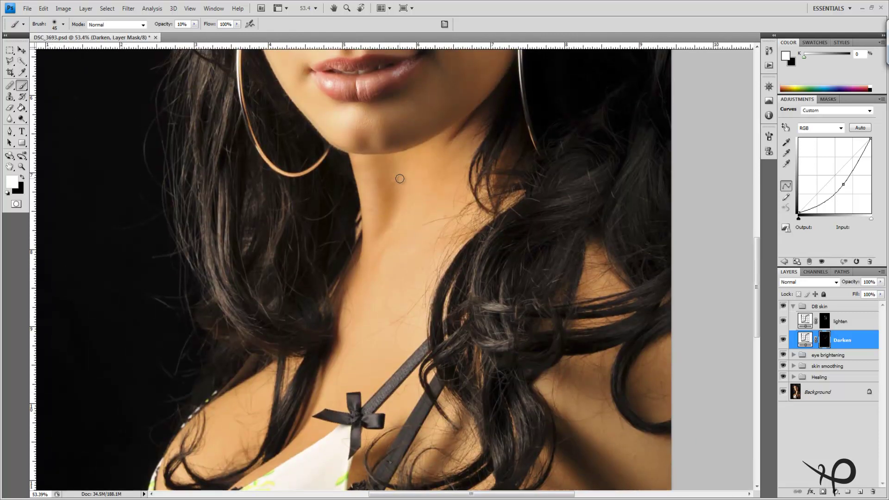
key("bracketright")
key("bracketright")
key("bracketright")
key("bracketright")
key("bracketright")
key("bracketright")
mouse_move(382, 169)
left_mouse_down()
mouse_move(381, 232)
mouse_move(383, 185)
mouse_move(384, 197)
mouse_move(396, 194)
left_mouse_up()
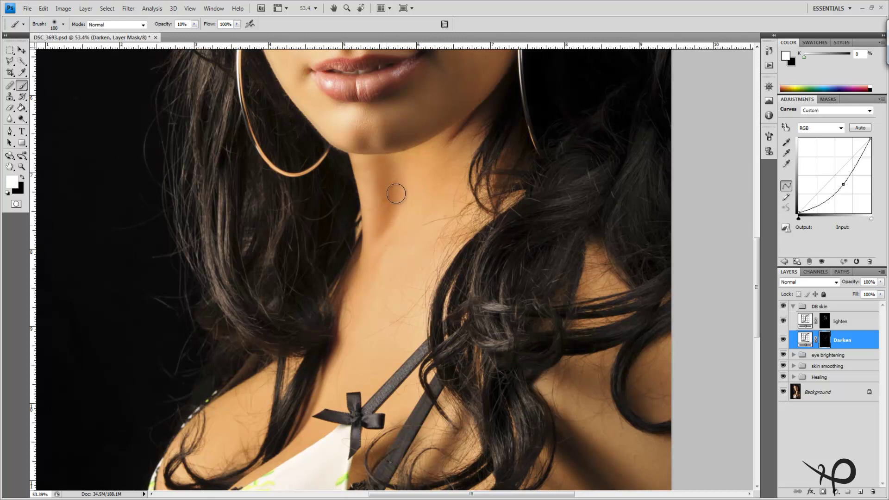
Step: On the lighten mask, lighten the deep shadow below the arm with a 250 px brush, reducing its size for the lower strokes
key("space")
mouse_move(353, 333)
left_mouse_down()
mouse_move(406, 173)
mouse_move(336, 197)
mouse_move(308, 143)
left_mouse_up()
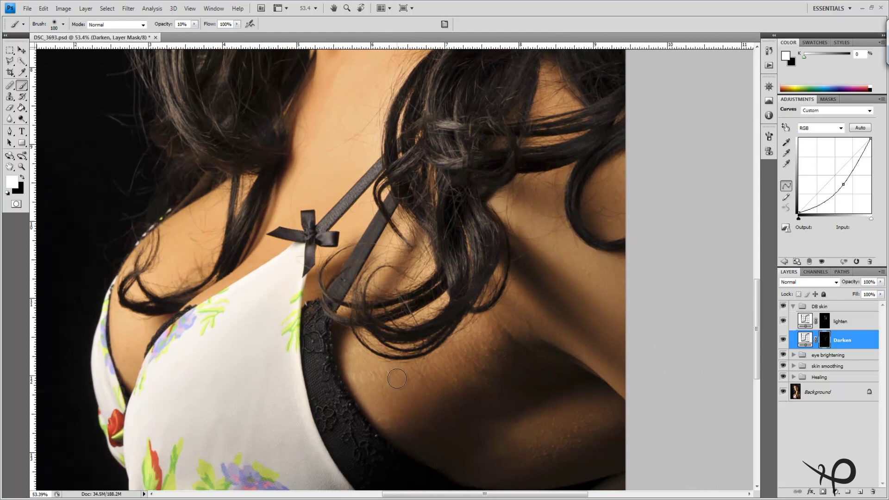
left_click(825, 321)
key("]")
key("]")
key("]")
key("]")
key("]")
key("]")
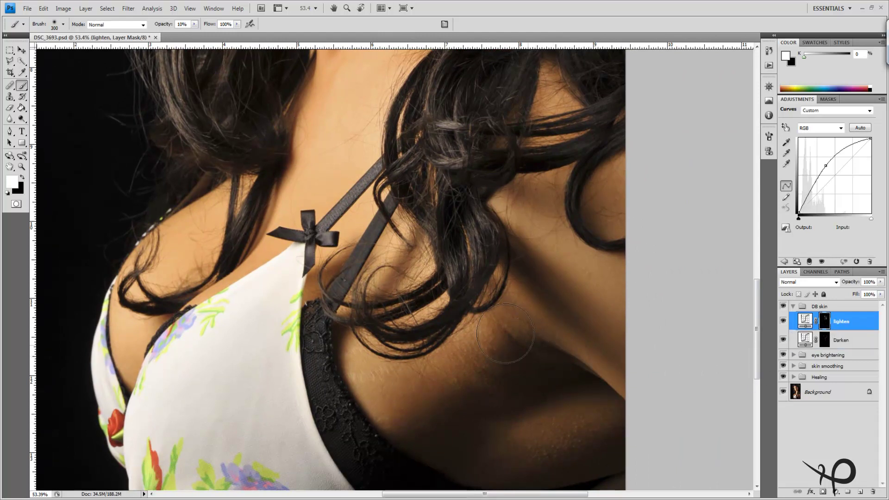
key("bracketleft")
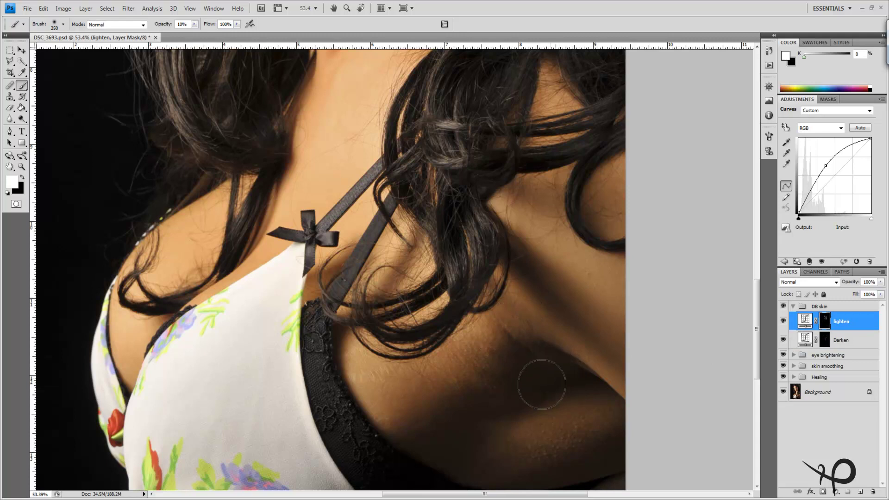
mouse_move(511, 364)
left_mouse_down()
mouse_move(561, 383)
mouse_move(516, 371)
mouse_move(546, 380)
mouse_move(553, 440)
mouse_move(539, 392)
mouse_move(575, 381)
left_mouse_up()
key("bracketleft")
key("bracketleft")
key("bracketleft")
mouse_move(500, 385)
left_mouse_down()
mouse_move(462, 432)
mouse_move(434, 428)
mouse_move(457, 423)
mouse_move(462, 462)
mouse_move(467, 453)
mouse_move(500, 477)
mouse_move(498, 469)
mouse_move(592, 465)
mouse_move(551, 474)
mouse_move(604, 452)
left_mouse_up()
Step: With a 200 px brush, darken the lighter skin patch below the arm on the Darken mask and lighten the shadow above it on the lighten mask
key("alt+bracketleft")
key("bracketright")
scroll(527, 334, "down", 3)
mouse_move(530, 338)
left_mouse_down()
mouse_move(583, 314)
mouse_move(522, 333)
mouse_move(563, 334)
mouse_move(566, 316)
mouse_move(509, 338)
mouse_move(580, 310)
mouse_move(527, 326)
mouse_move(577, 320)
mouse_move(521, 334)
mouse_move(587, 317)
mouse_move(523, 340)
left_mouse_up()
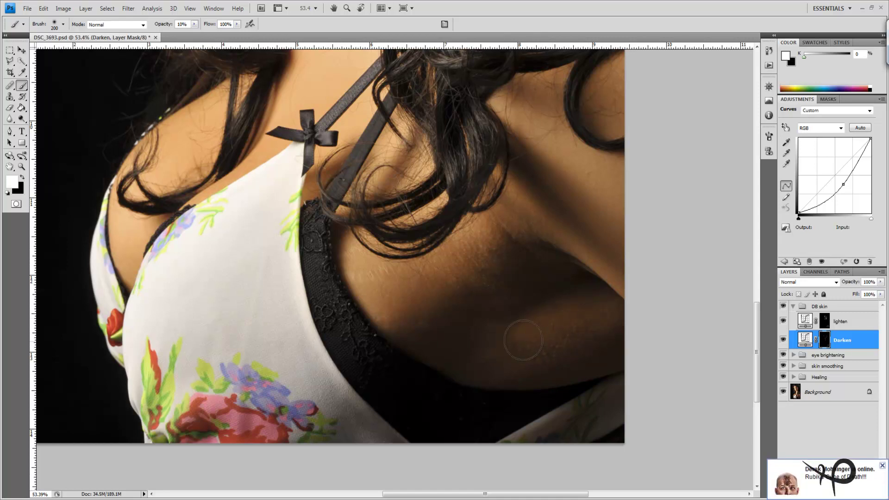
left_click(825, 323)
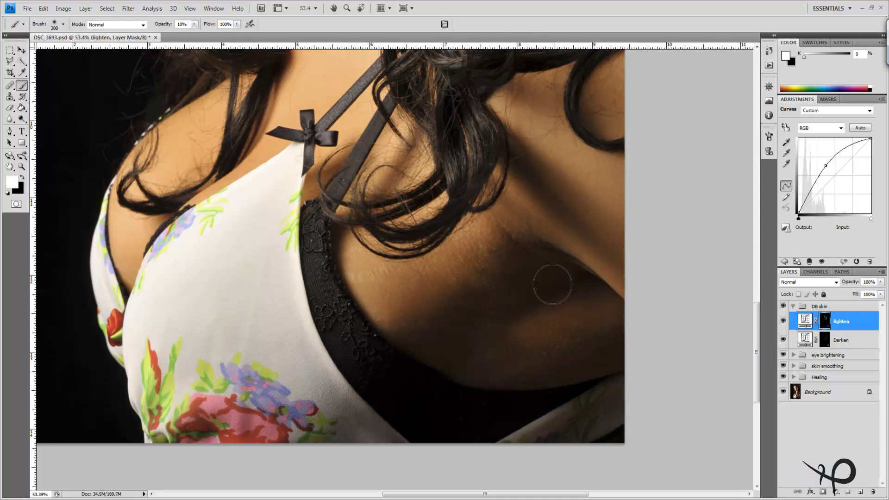
mouse_move(511, 270)
left_mouse_down()
mouse_move(504, 306)
mouse_move(480, 291)
left_mouse_up()
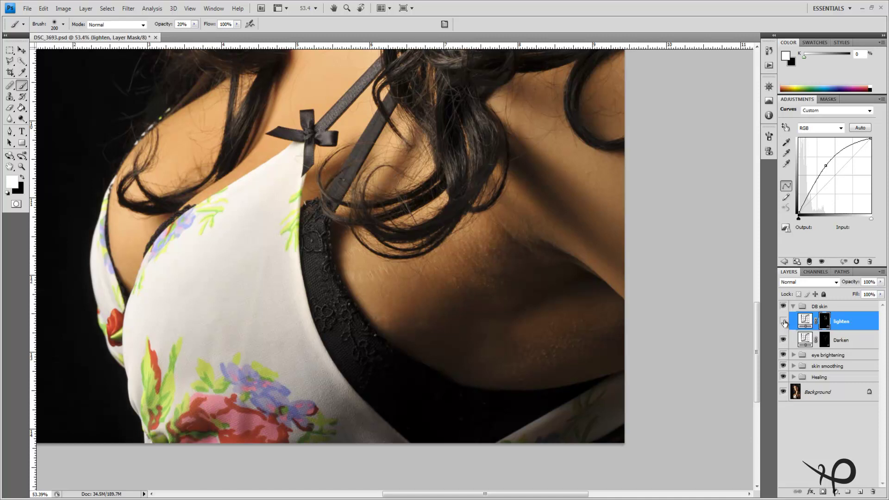
Step: Compare the skin with and without the lighten layer, and add a Black & White adjustment layer above it
left_click(783, 321)
left_click(783, 322)
left_click(791, 262)
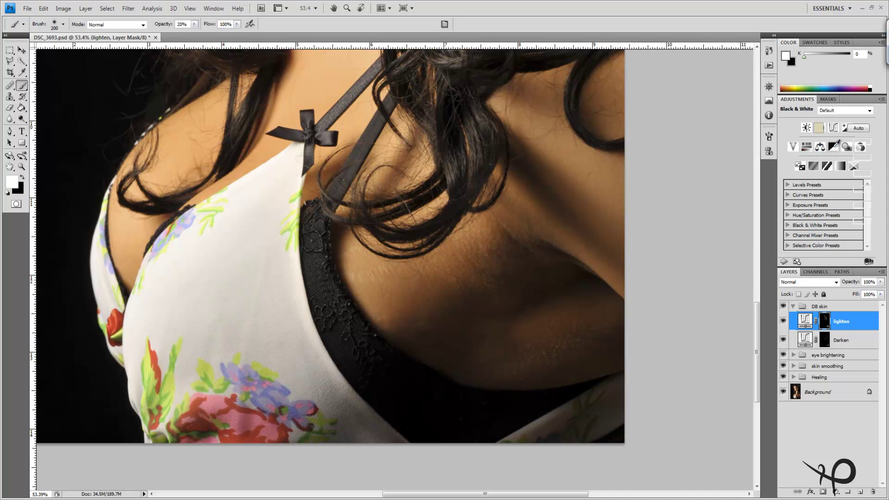
left_click(833, 148)
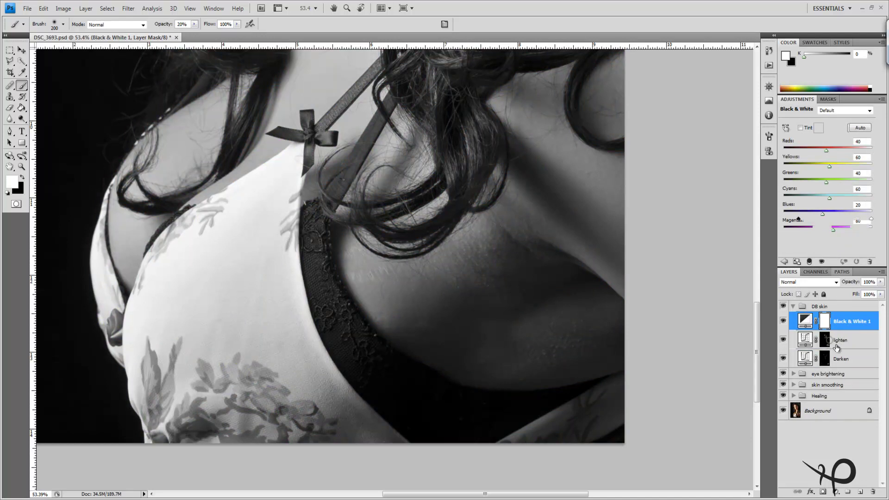
Step: On the lighten mask, reduce the brush size and lighten the dark patch of skin below the arm
left_click(834, 344)
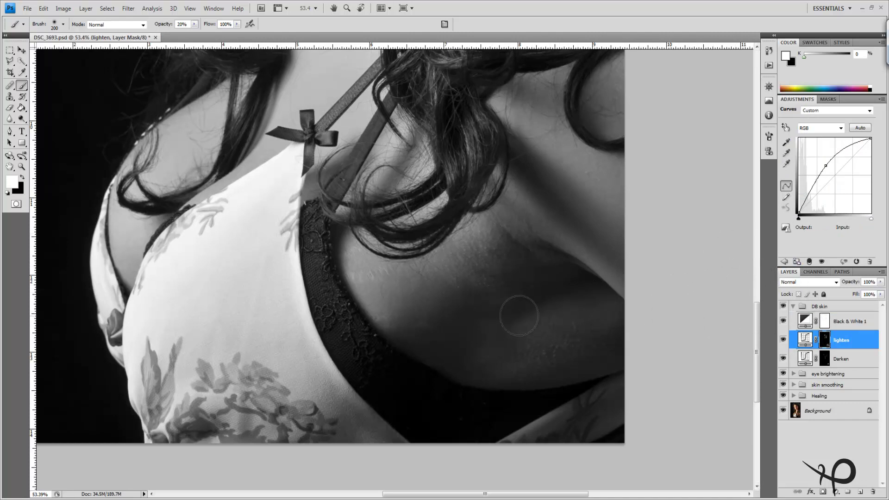
key("bracketleft")
key("bracketleft")
key("bracketleft")
key("bracketleft")
key("bracketleft")
mouse_move(513, 282)
left_mouse_down()
mouse_move(494, 283)
mouse_move(481, 269)
left_mouse_up()
Step: On the Darken mask, darken the lighter skin patches below the arm, reducing the brush from 150 px to 60 px
key("alt+bracketleft")
key("bracketright")
key("bracketright")
key("bracketright")
key("bracketright")
key("bracketright")
key("bracketright")
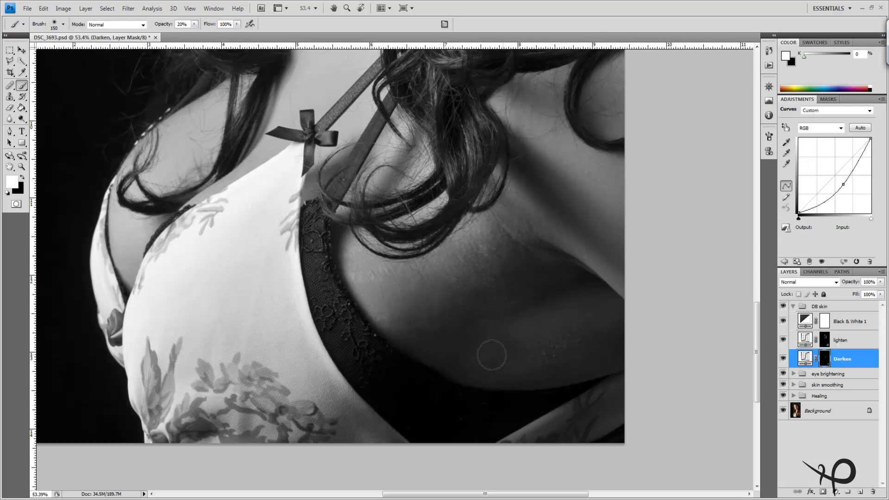
key("bracketleft")
key("bracketleft")
key("bracketleft")
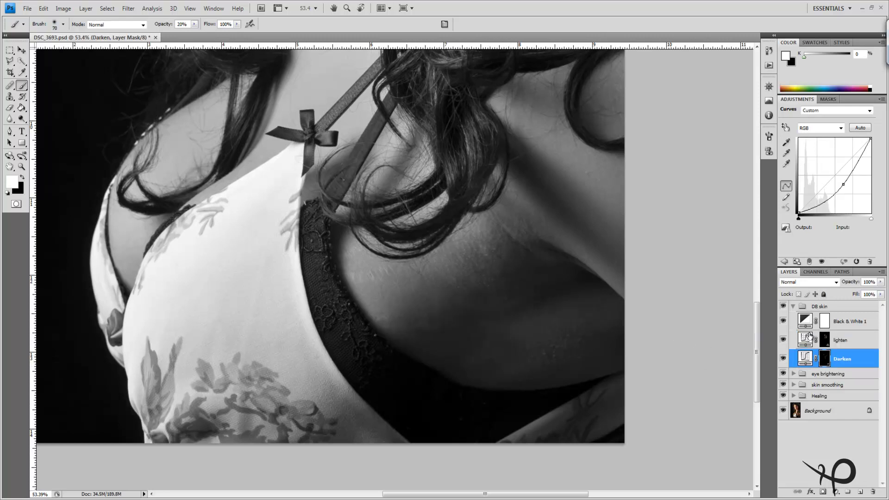
Step: Hide the Black & White layer and compare the skin with and without the lighten and Darken layers
left_click(783, 322)
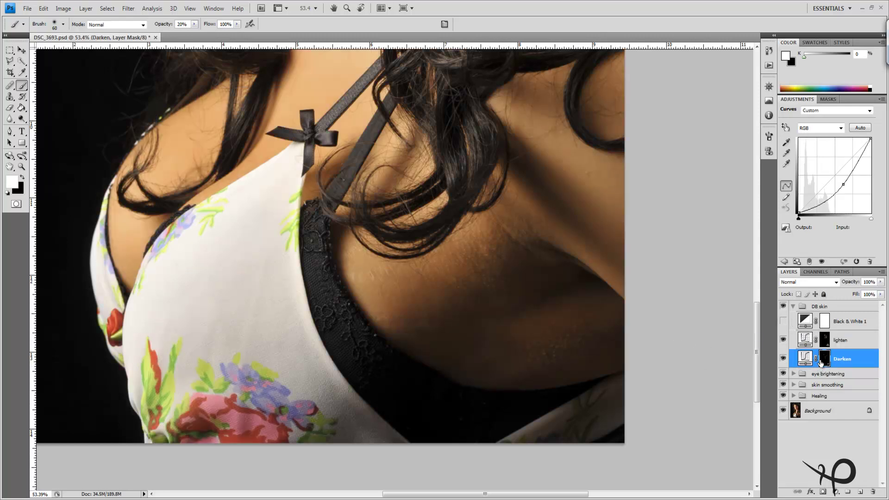
left_click(784, 340)
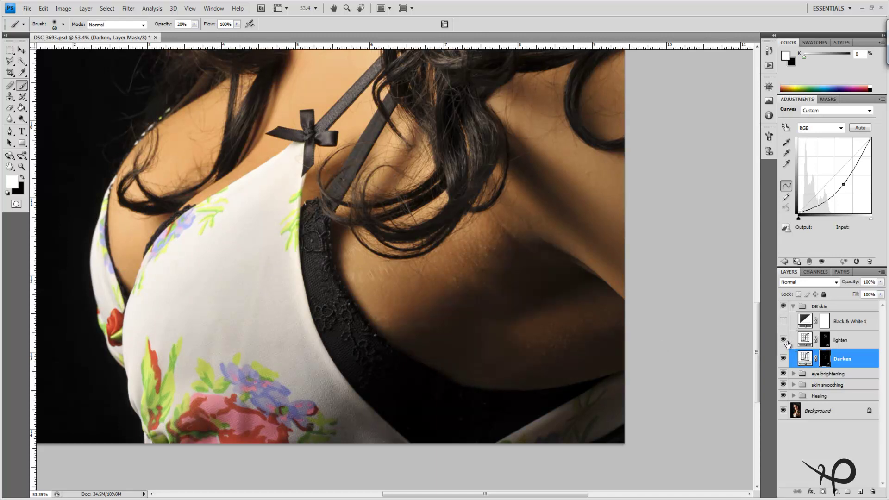
left_click(784, 341)
left_click(784, 341)
left_click(784, 359)
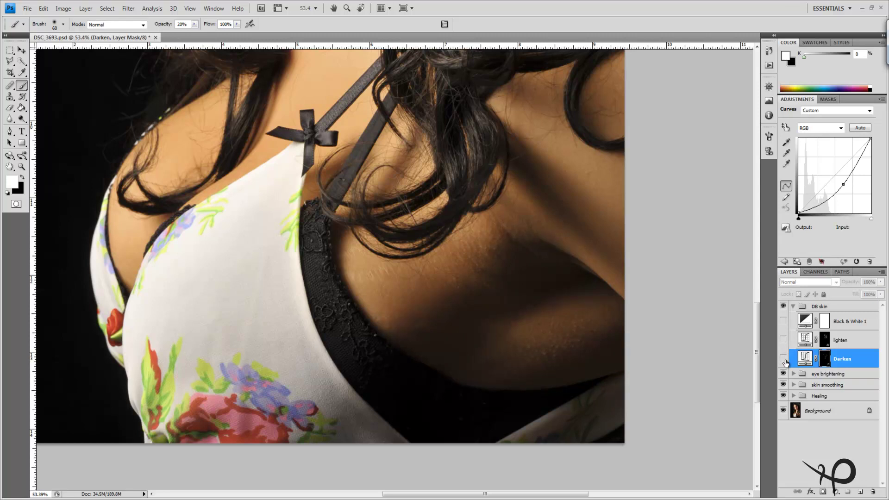
left_click(783, 360)
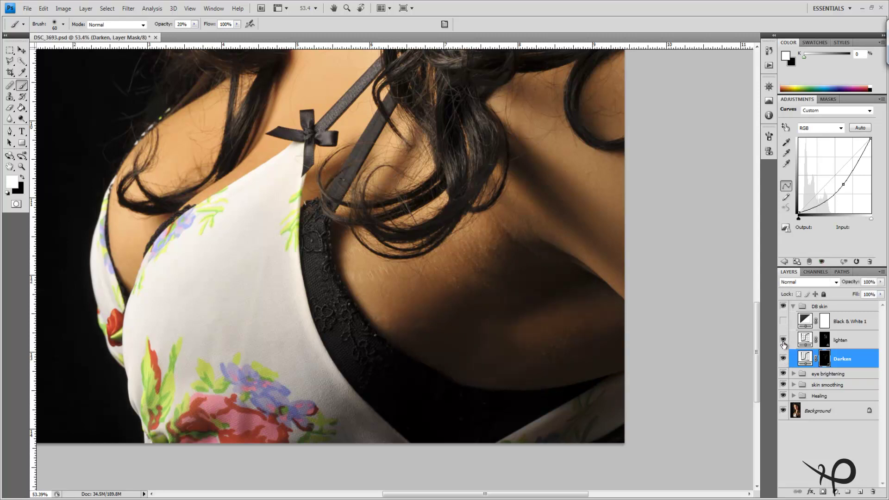
left_click(784, 341)
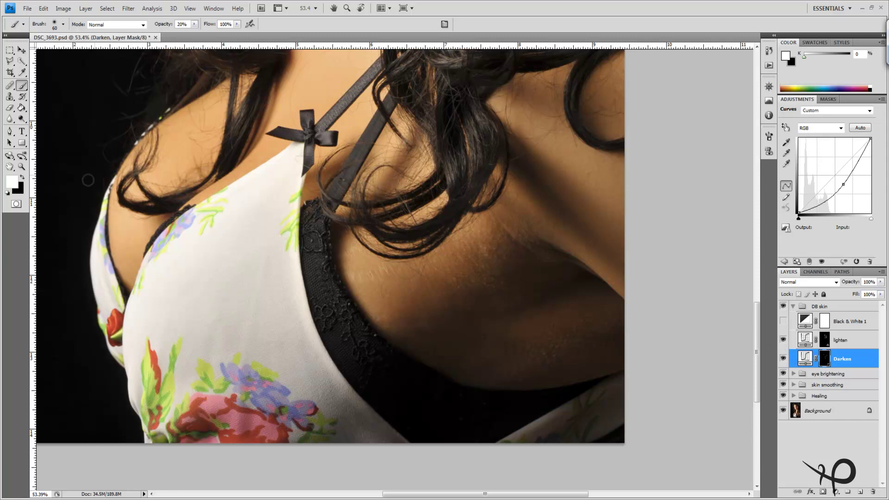
Step: Compare the whole portrait with and without the DB skin group
key("z")
left_click(225, 25)
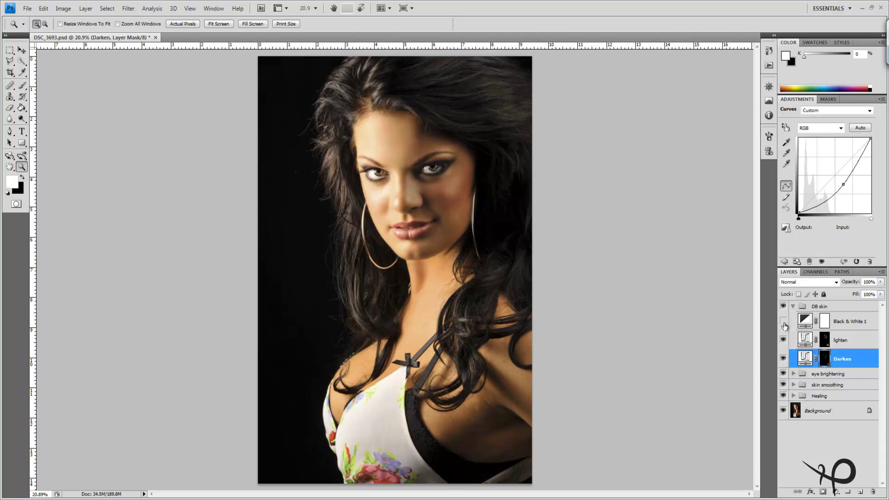
left_click(783, 307)
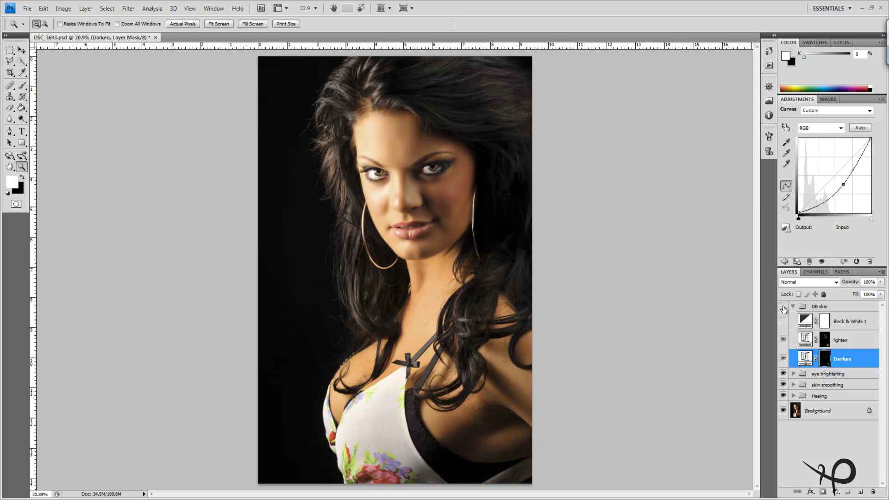
left_click(783, 308)
left_click(783, 307)
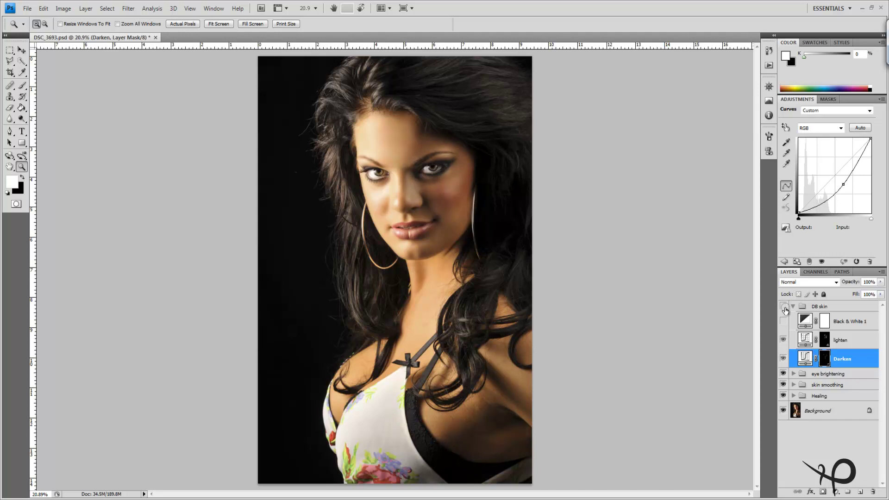
left_click(784, 308)
left_click(783, 307)
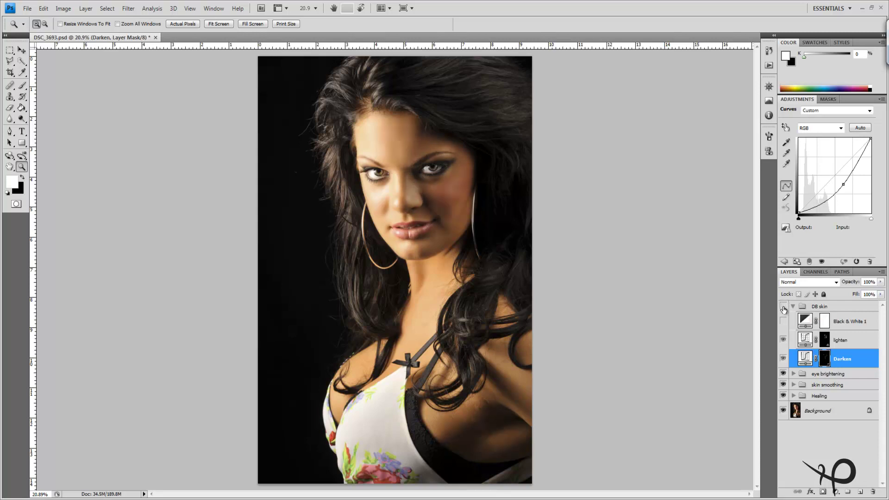
left_click(783, 308)
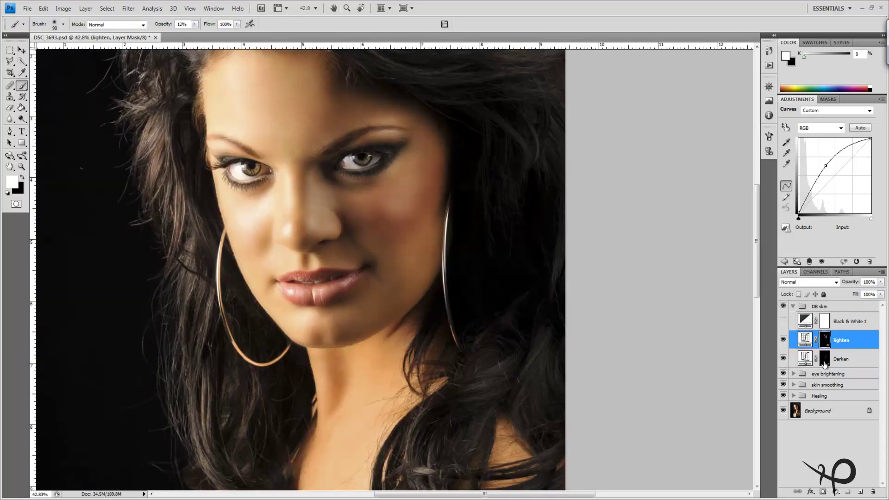
Step: On the Darken mask, use a 90 px brush at 12% opacity to darken the nose, the cheek beside it and the neck
left_click(825, 358)
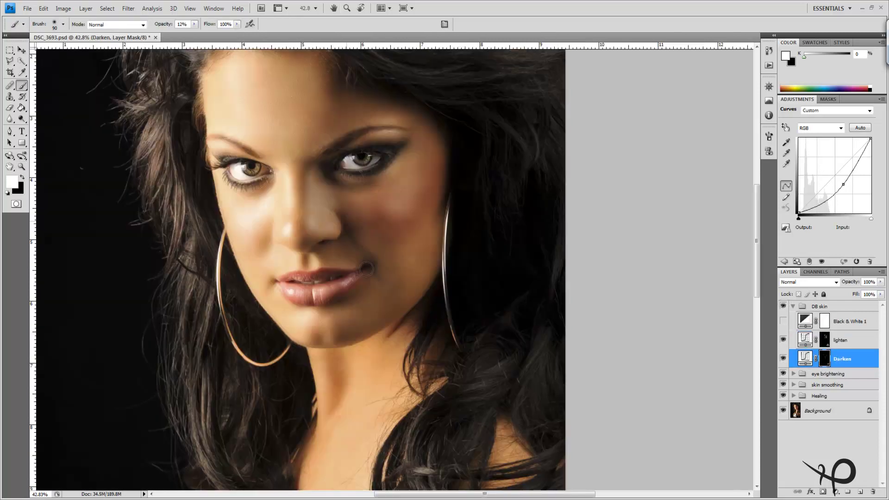
mouse_move(304, 170)
left_mouse_down()
mouse_move(304, 249)
mouse_move(302, 168)
mouse_move(309, 170)
mouse_move(299, 167)
mouse_move(297, 231)
mouse_move(311, 316)
mouse_move(321, 287)
mouse_move(306, 260)
mouse_move(330, 356)
mouse_move(314, 333)
mouse_move(323, 345)
mouse_move(339, 335)
mouse_move(346, 364)
mouse_move(330, 362)
mouse_move(340, 391)
mouse_move(340, 366)
mouse_move(339, 420)
left_mouse_up()
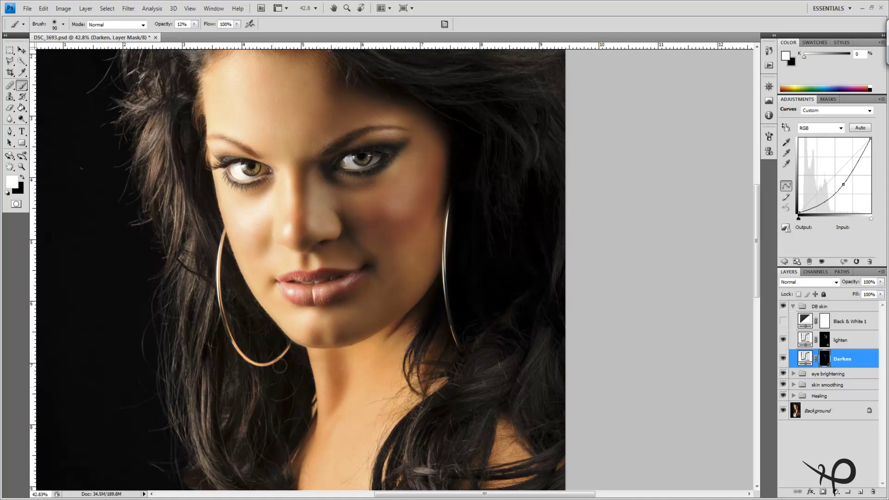
mouse_move(283, 257)
left_mouse_down()
mouse_move(270, 236)
mouse_move(237, 236)
left_mouse_up()
key("ctrl+0")
Step: On the lighten mask, paint black at 10% opacity over the shaded lower cheek and jaw, and inspect the area at 100% zoom
key("alt+bracketright")
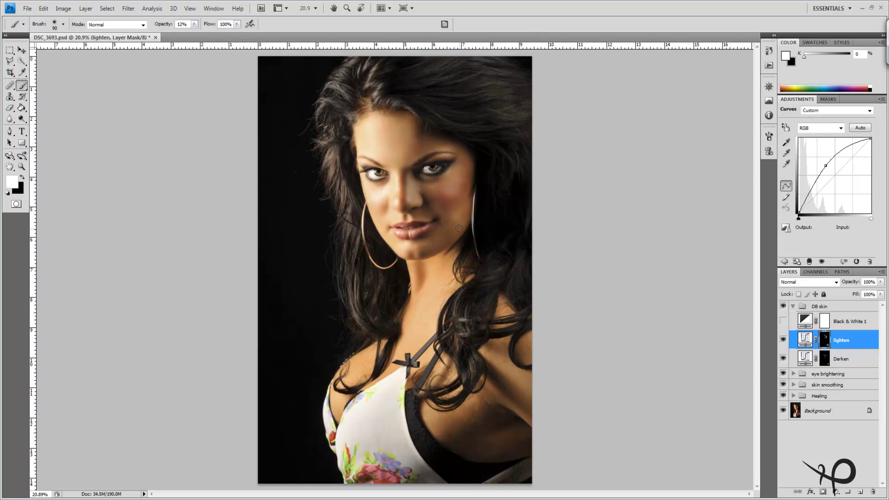
left_click(22, 178)
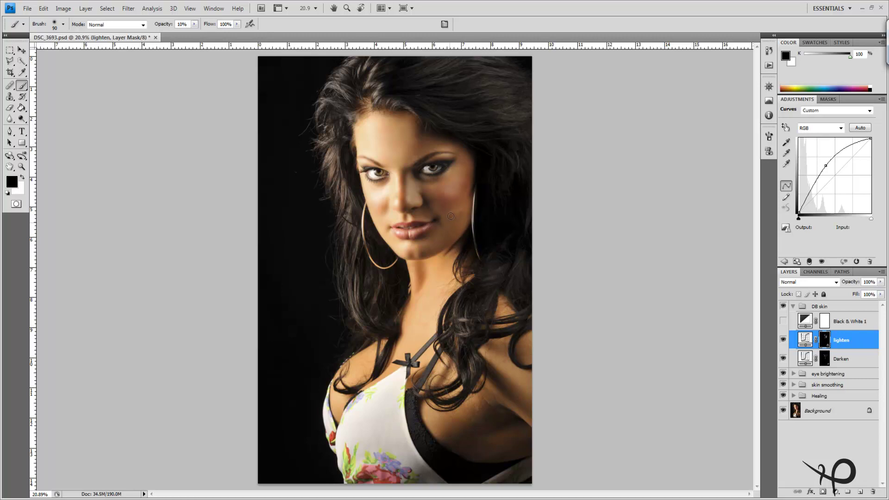
mouse_move(451, 216)
left_mouse_down()
mouse_move(446, 225)
mouse_move(469, 242)
left_mouse_up()
double_click(21, 166)
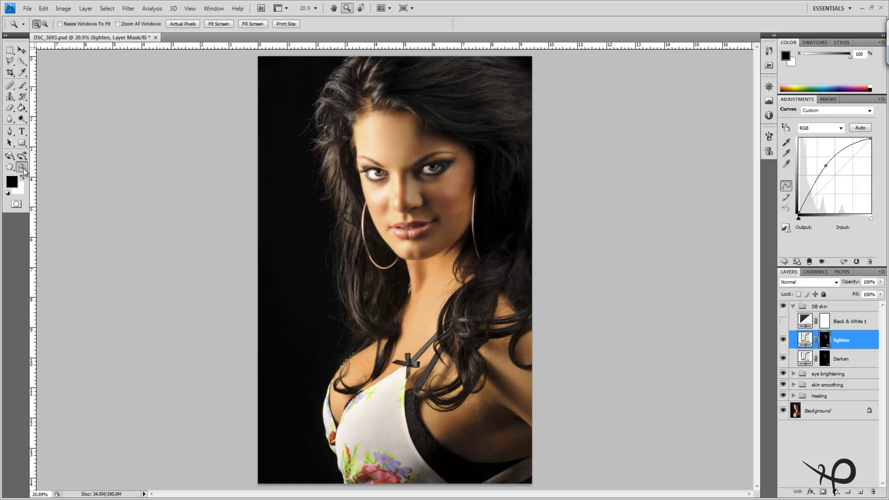
left_click_drag(529, 176, 318, 360)
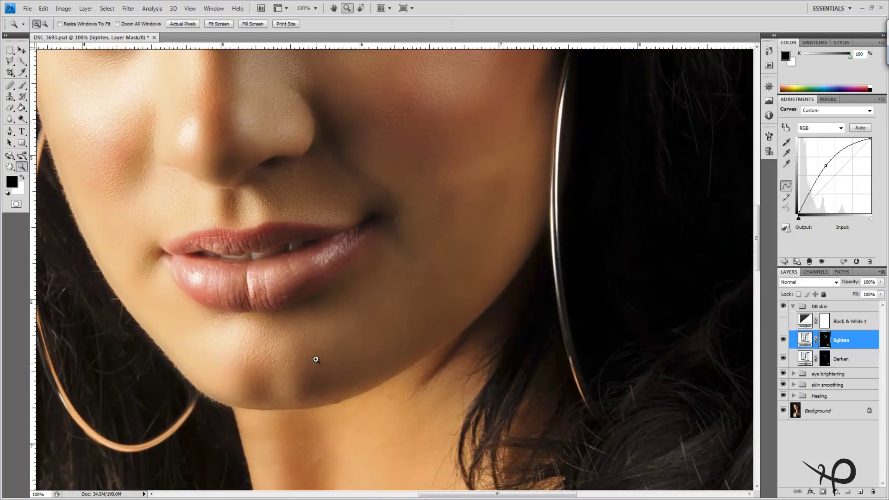
key("ctrl+0")
Step: On the Darken mask, paint white with a 150 px brush at 14% opacity to darken the neck below the chin
key("b")
key("x")
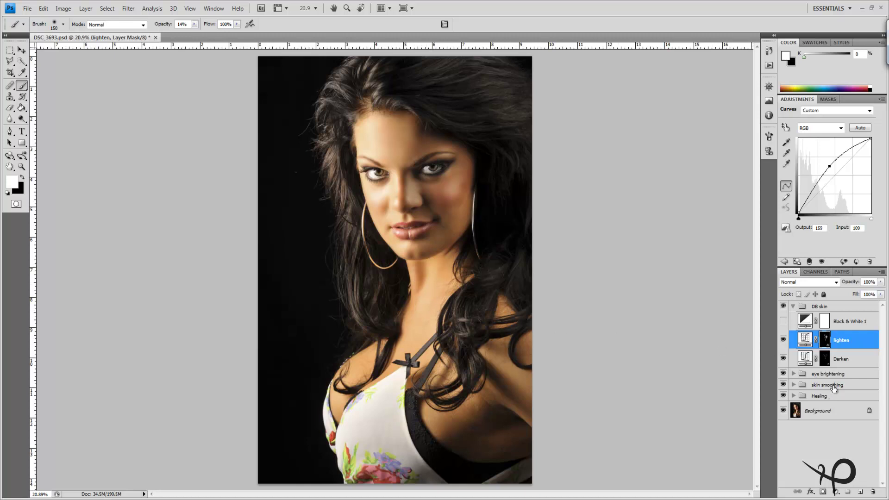
left_click(831, 360)
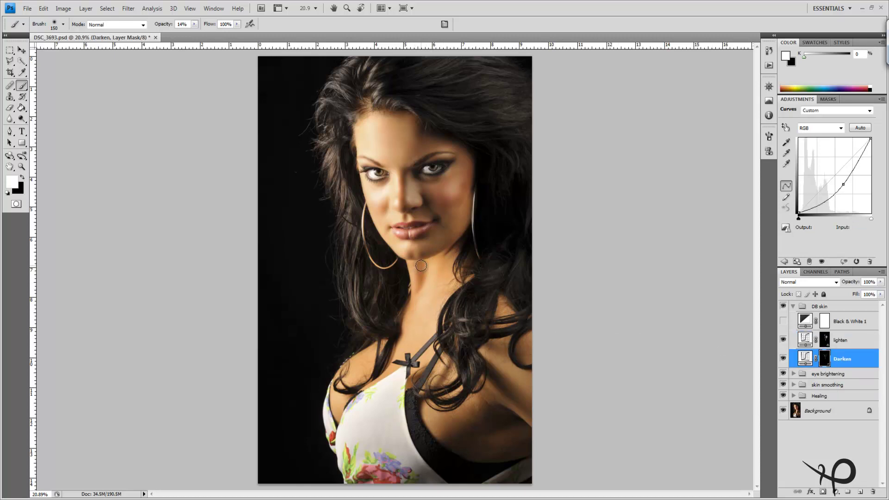
mouse_move(422, 266)
left_mouse_down()
mouse_move(424, 279)
mouse_move(448, 287)
left_mouse_up()
Step: Raise the lighten curve to output 169 at input 101, and lighten the shaded cheek and jaw with a 60 px brush
left_click(834, 341)
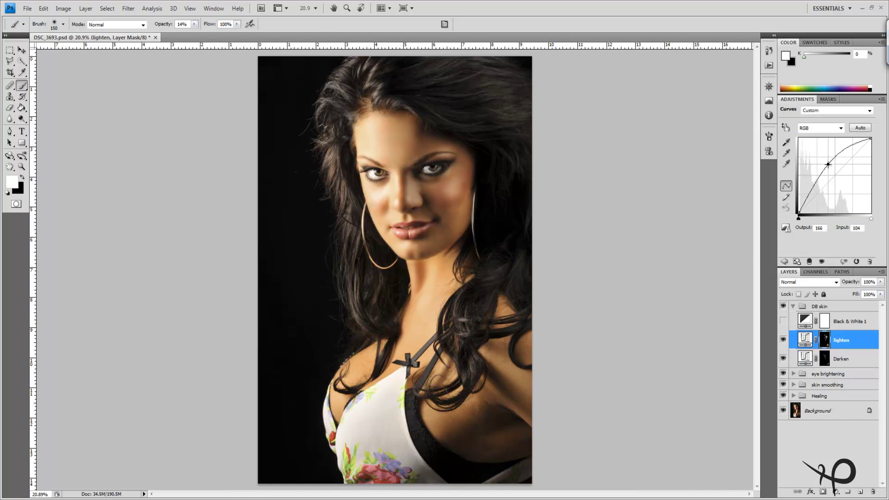
scroll(543, 157, "up", 5)
key("bracketleft")
key("bracketleft")
key("bracketleft")
key("bracketleft")
key("bracketleft")
key("bracketleft")
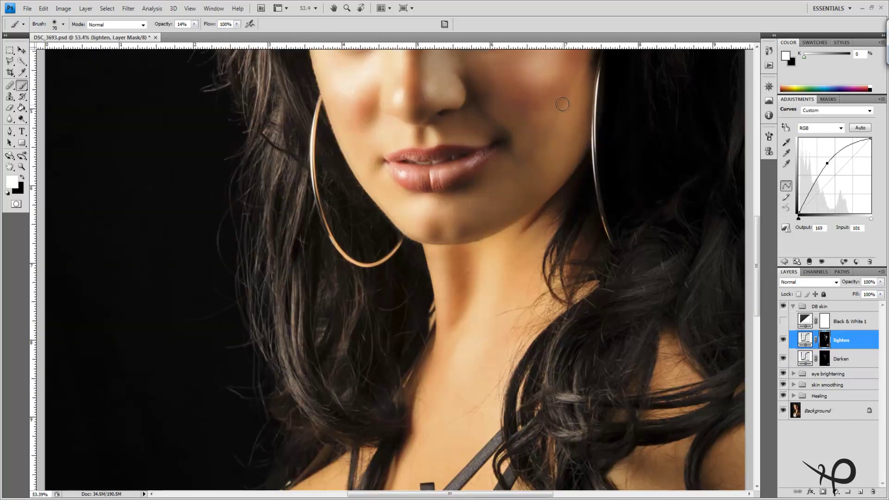
key("bracketleft")
key("bracketleft")
left_click_drag(557, 134, 580, 173)
left_click_drag(542, 129, 563, 188)
Step: Show the Black & White layer and even out the dark patches beside the mouth, jaw and cheek on the lighten mask
left_click(783, 321)
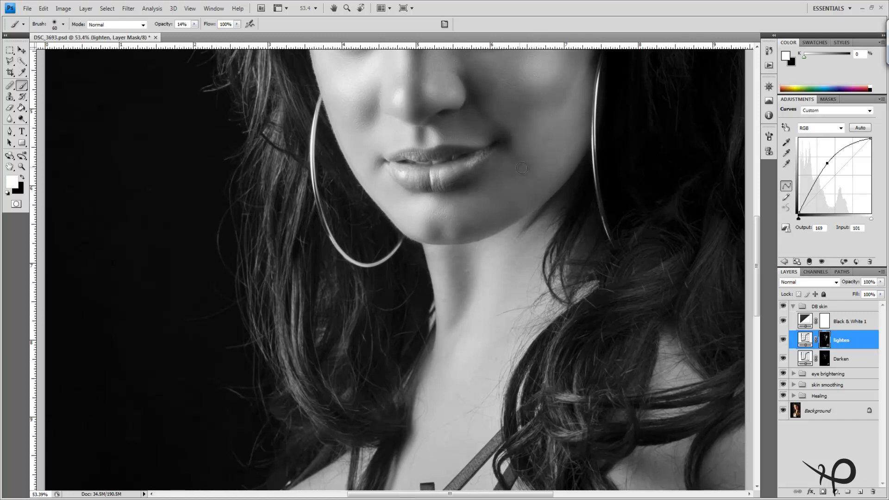
left_click_drag(511, 184, 501, 189)
left_click_drag(527, 218, 506, 201)
key("bracketright")
key("bracketright")
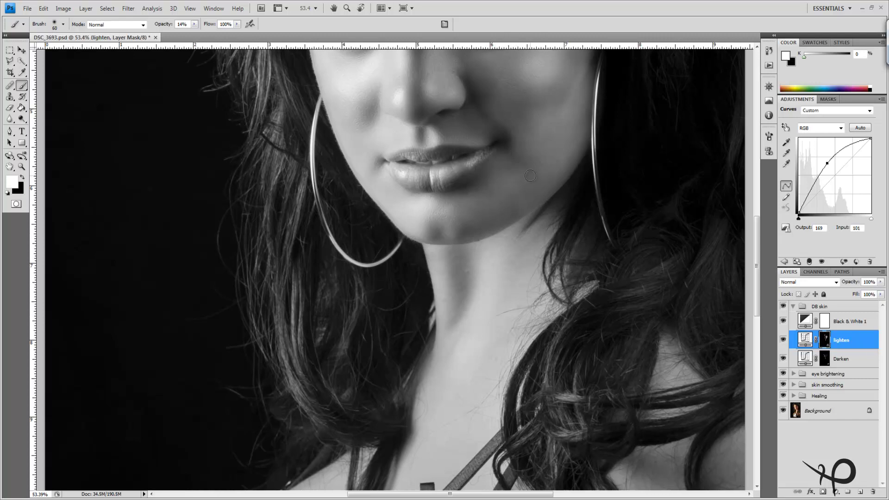
mouse_move(530, 179)
left_mouse_down()
mouse_move(515, 195)
mouse_move(526, 191)
mouse_move(519, 214)
left_mouse_up()
left_click_drag(553, 163, 557, 154)
key("bracketleft")
left_click_drag(569, 135, 569, 116)
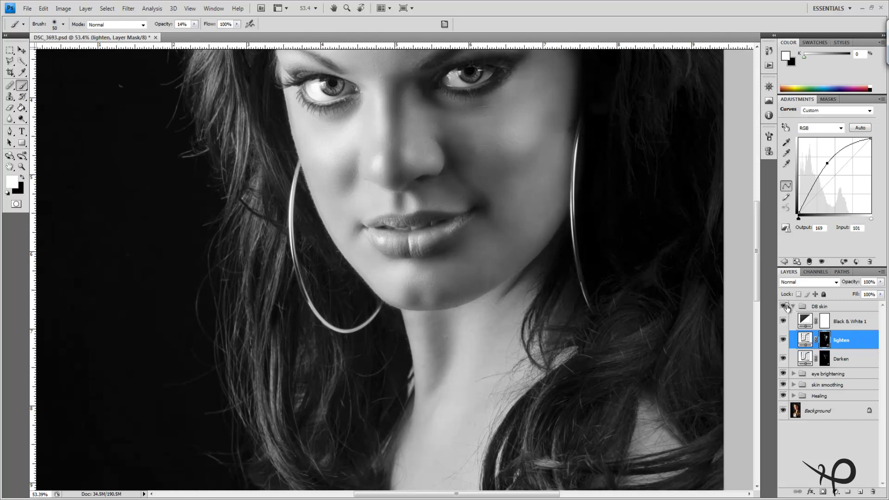
Step: Compare the face with and without the DB skin group, hide the Black & White layer and view the whole portrait
left_click(784, 307)
left_click(783, 306)
left_click(783, 321)
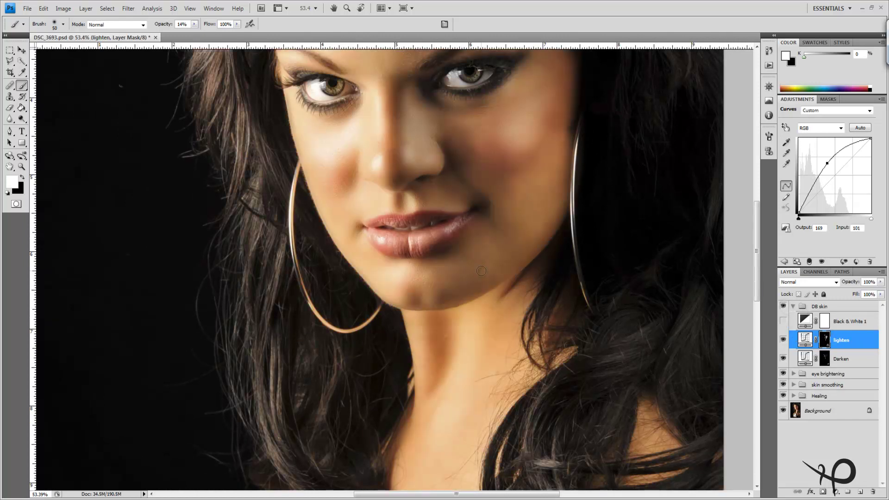
left_click(22, 167)
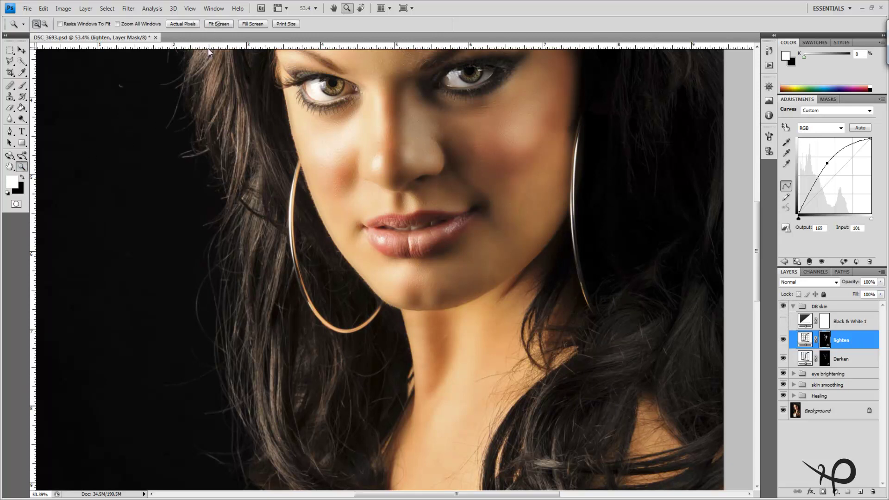
left_click(219, 24)
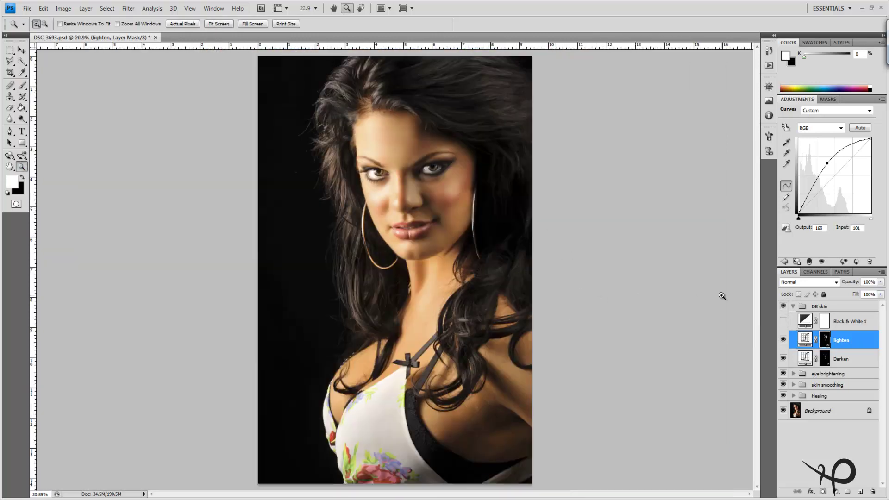
Step: On the Darken mask, refine the darkening with a 40 px brush enlarged up to 175 px, and collapse the DB skin group
left_click(825, 362)
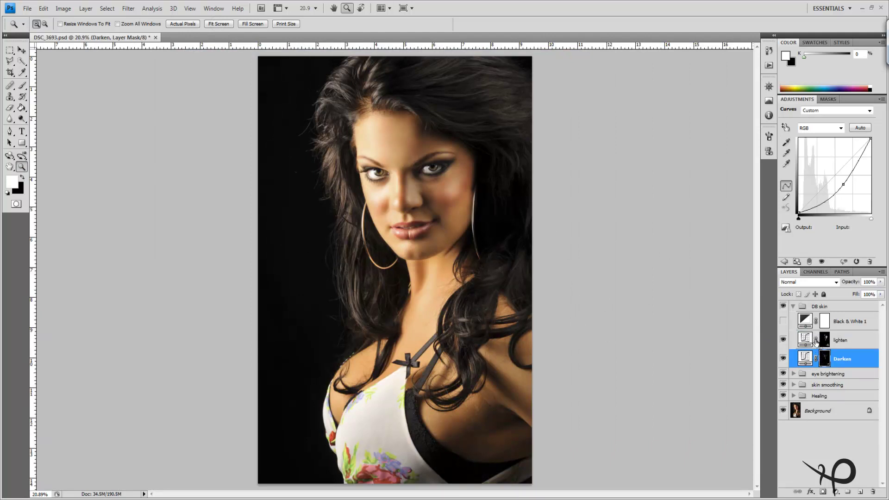
key("b")
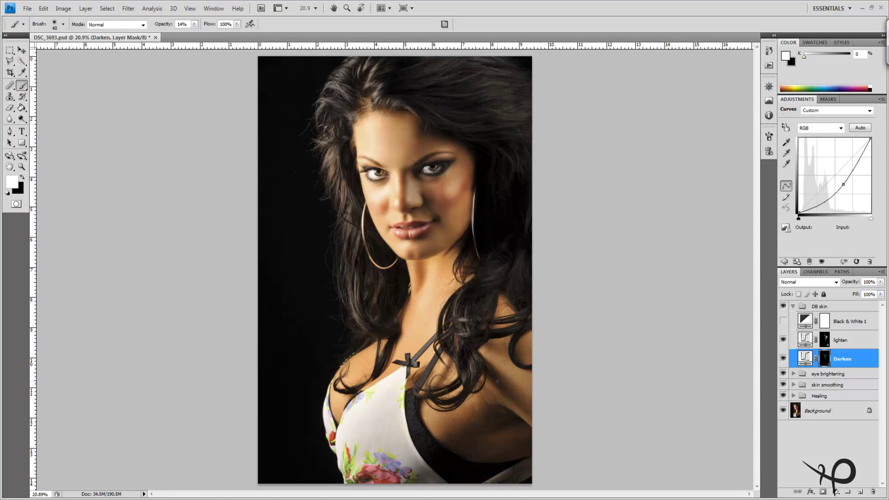
key("bracketright")
key("bracketright")
left_click(793, 307)
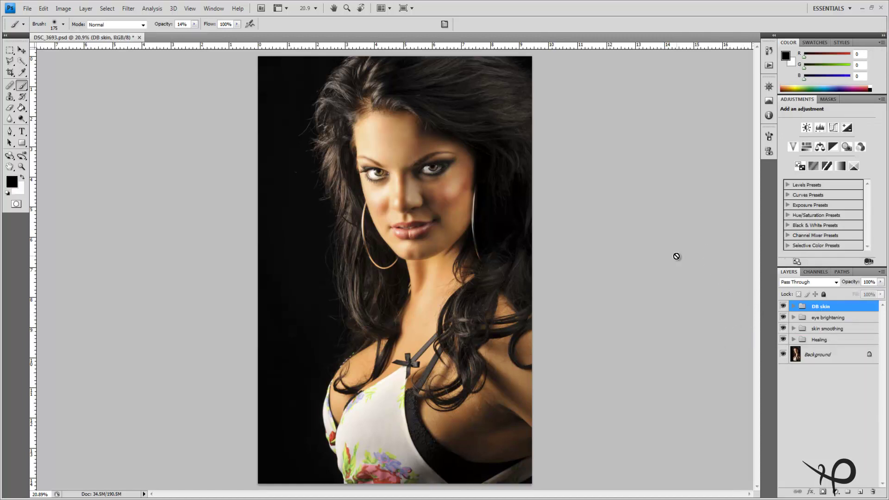